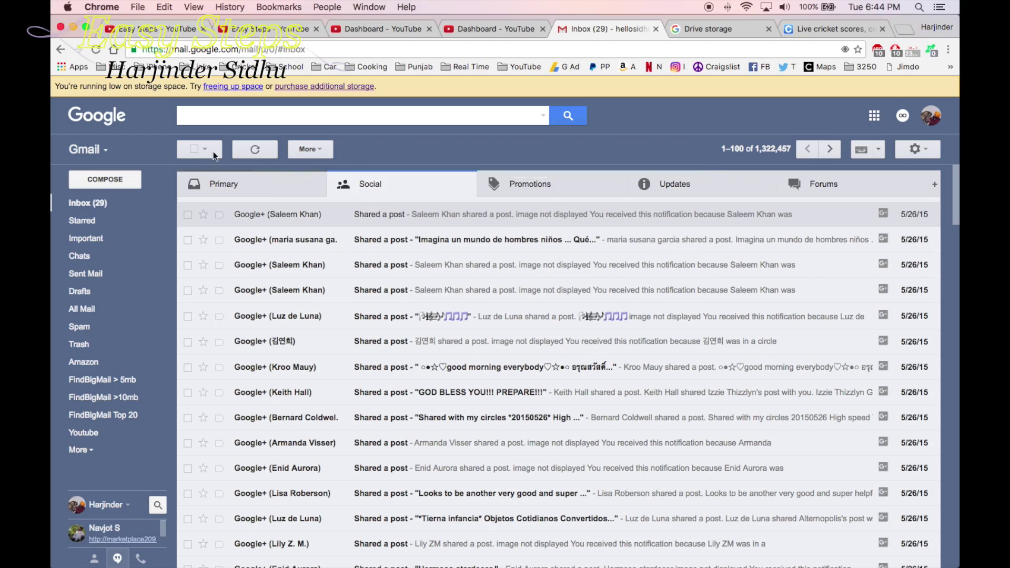
Select all 1,308,367 Social conversations and delete them
click(193, 149)
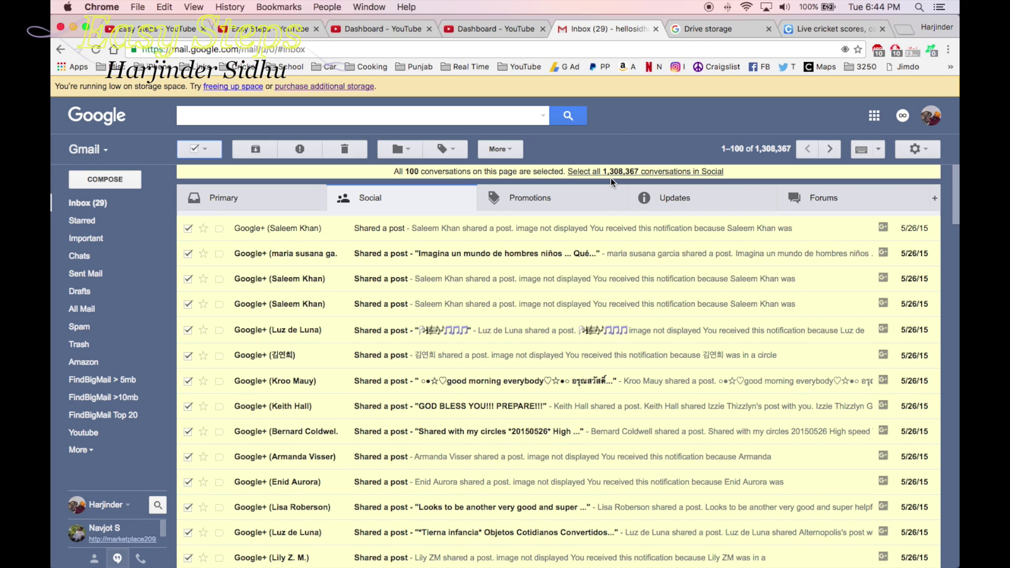
click(652, 177)
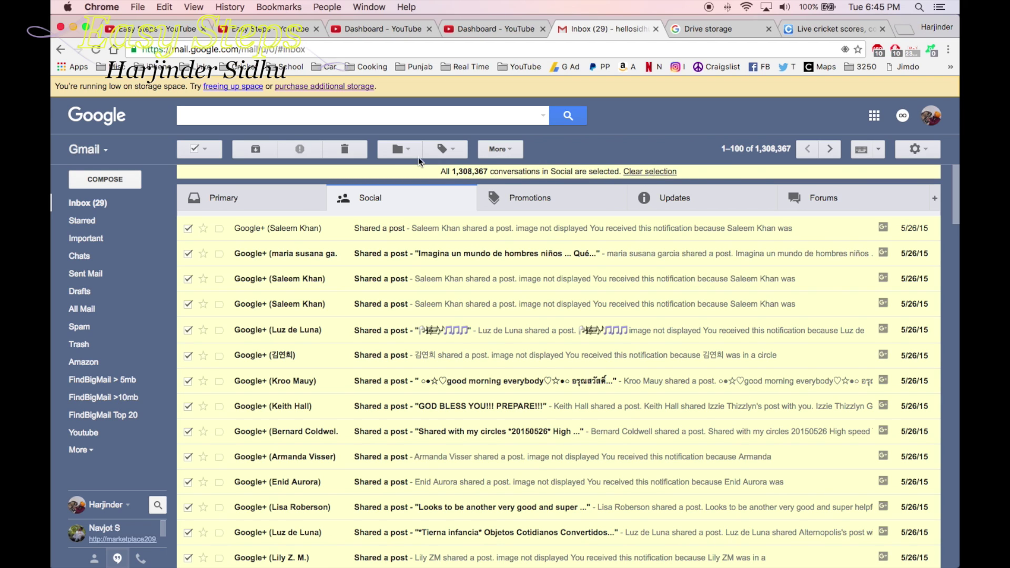
click(347, 149)
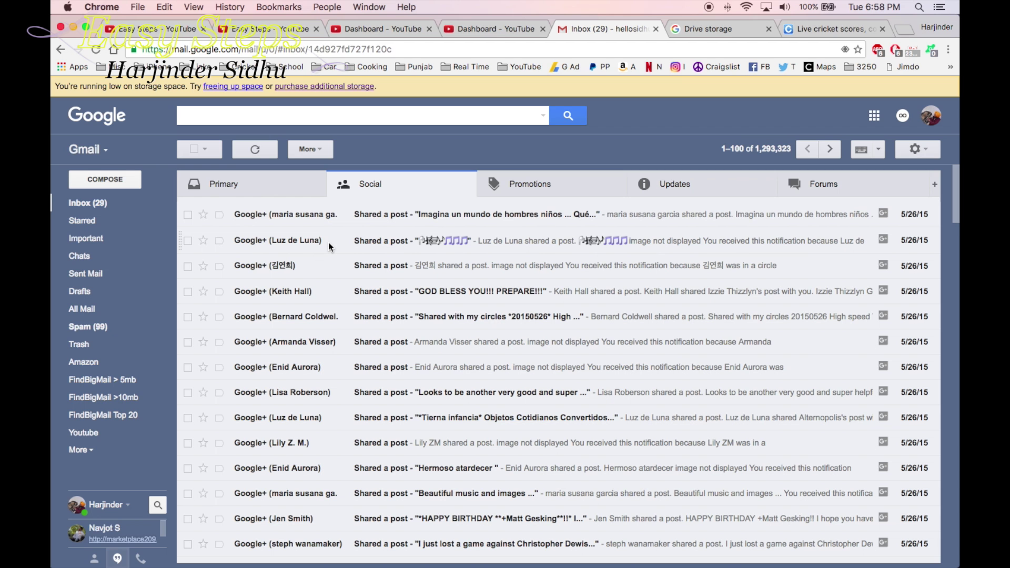
click(329, 243)
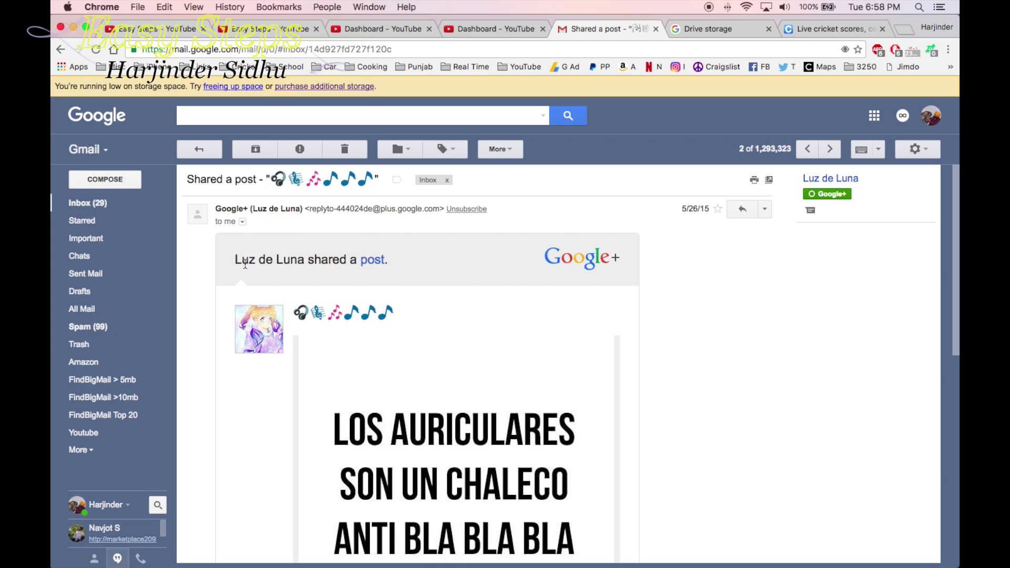
drag(236, 261, 302, 264)
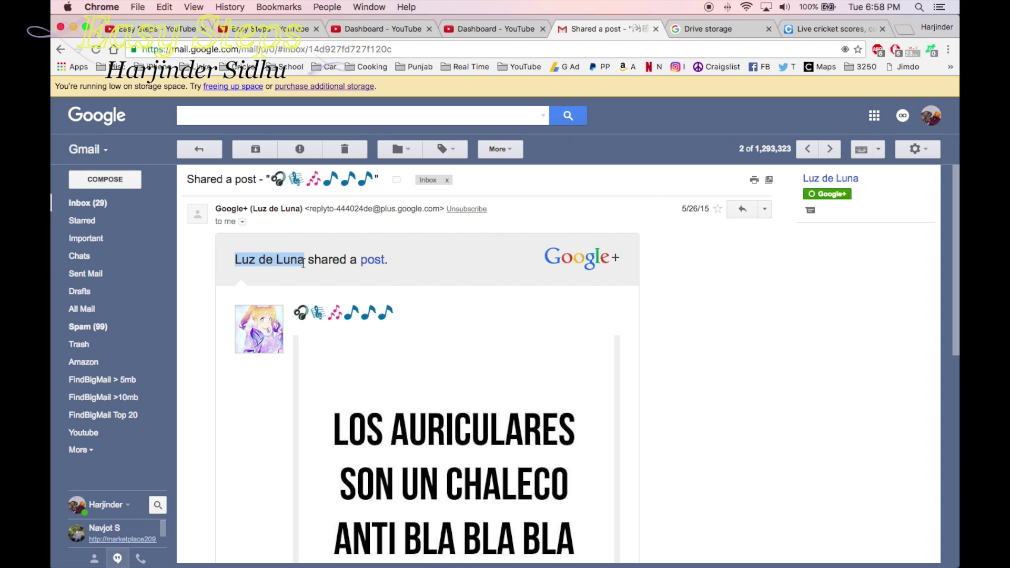
right_click(302, 262)
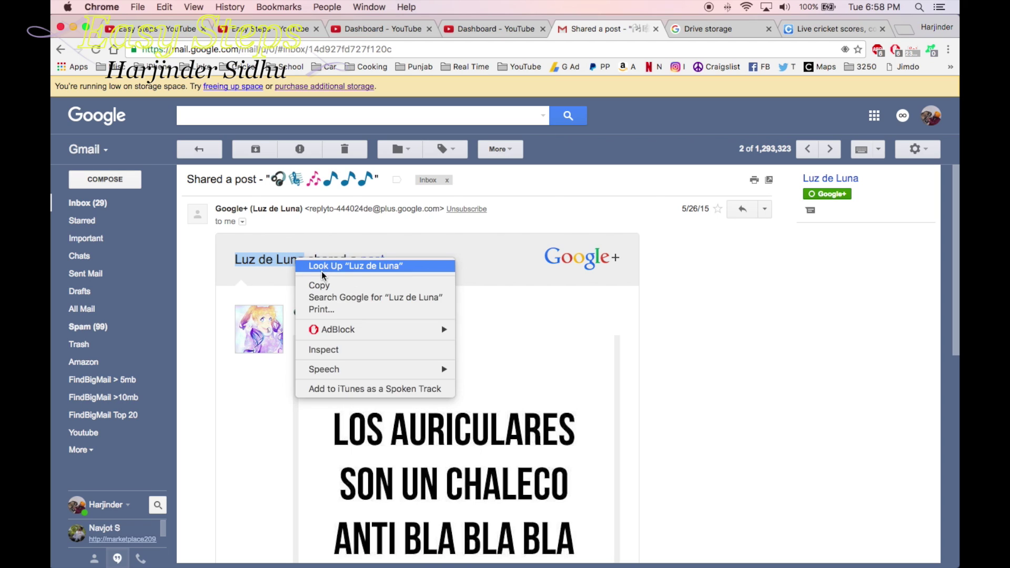
click(325, 286)
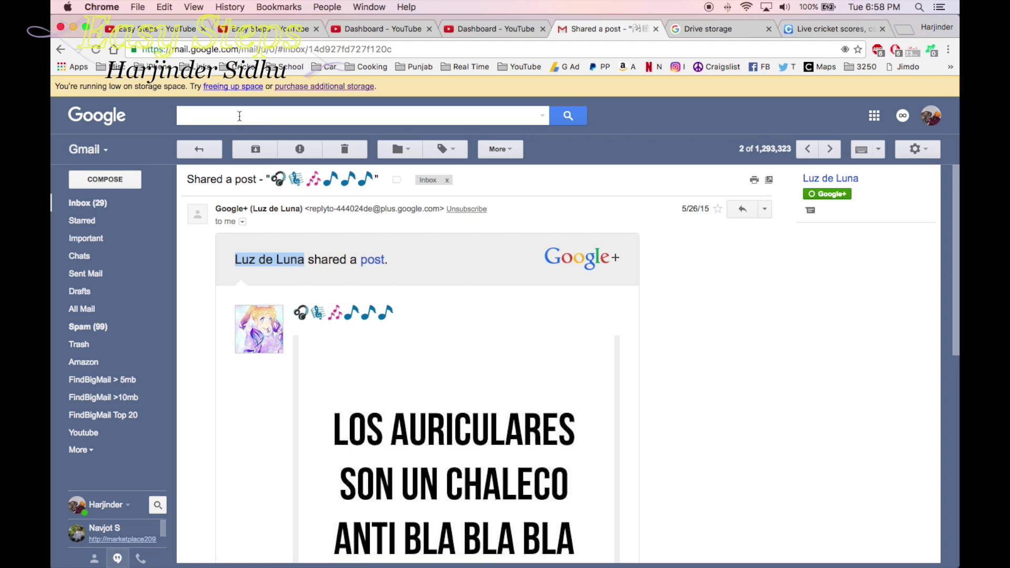
click(240, 113)
right_click(240, 112)
click(265, 175)
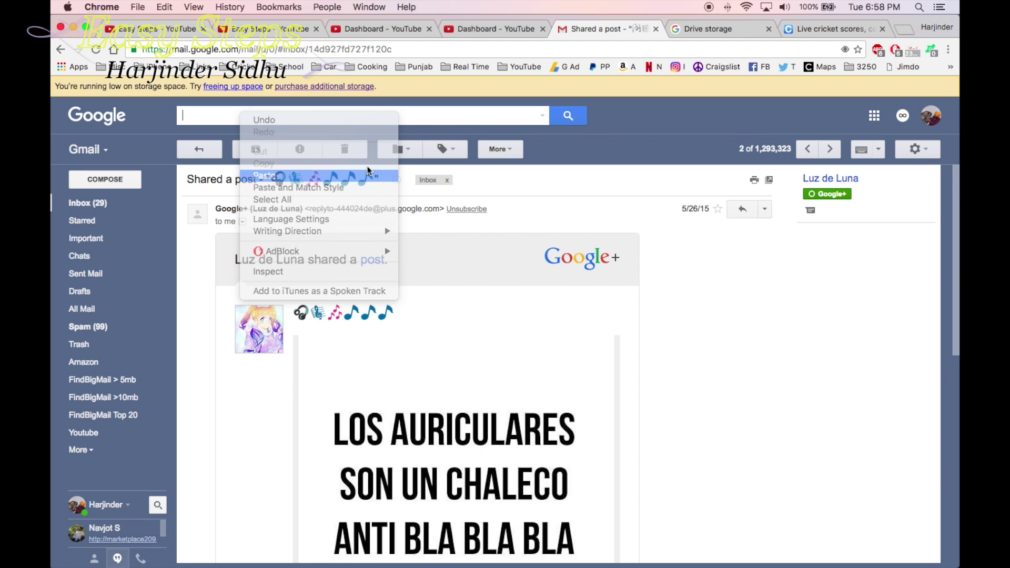
click(569, 117)
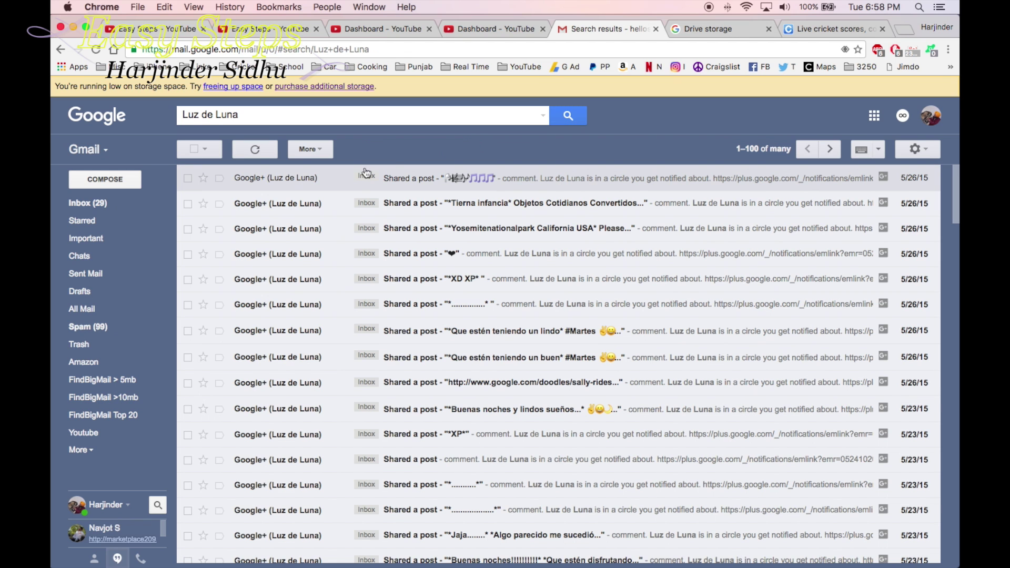
Select every conversation matching the 'Luz de Luna' search and confirm deleting them
click(195, 148)
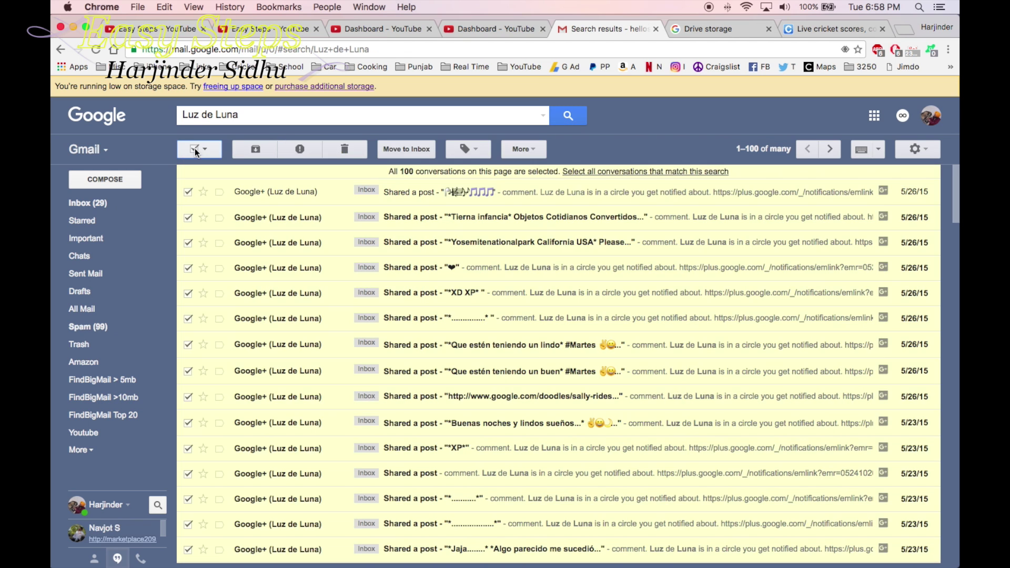
click(645, 171)
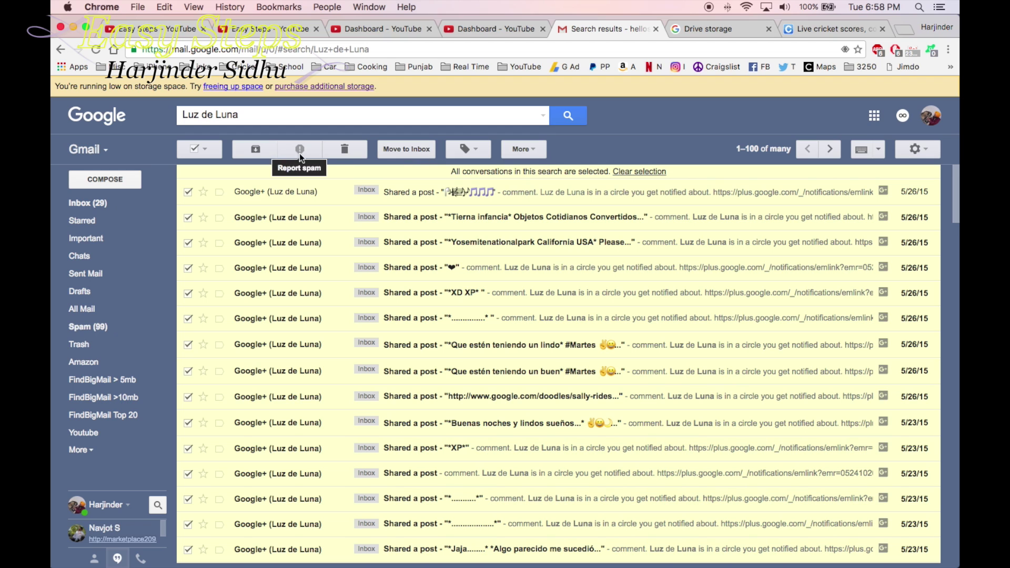
click(346, 149)
click(391, 352)
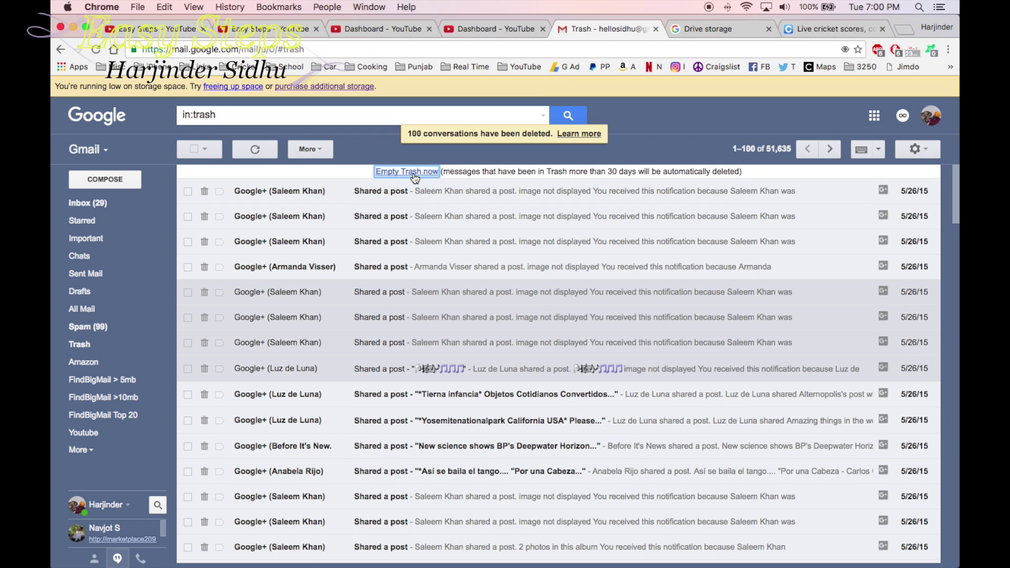
Permanently empty the 51,635 trashed conversations and open the storage management page
click(413, 176)
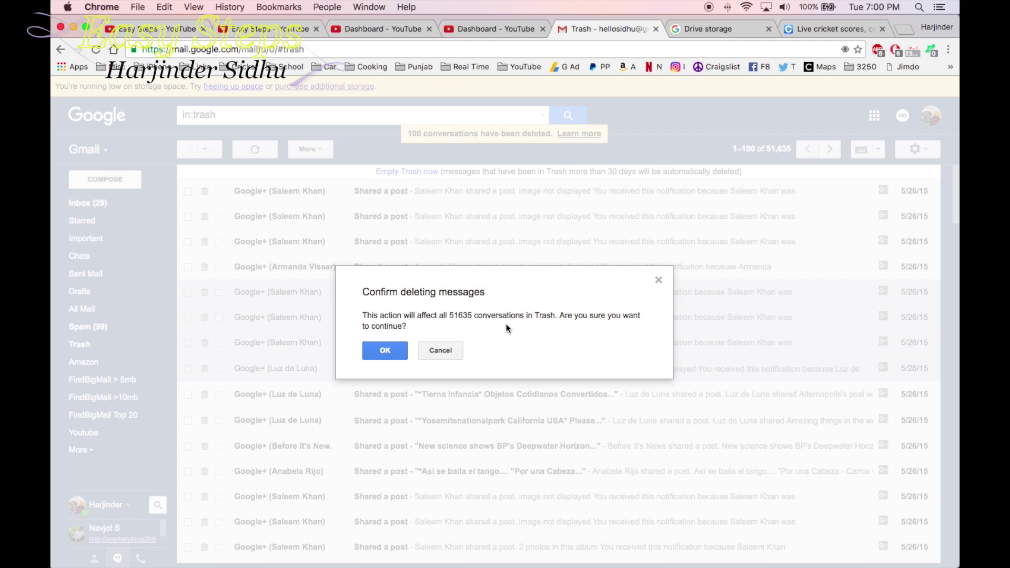
click(390, 352)
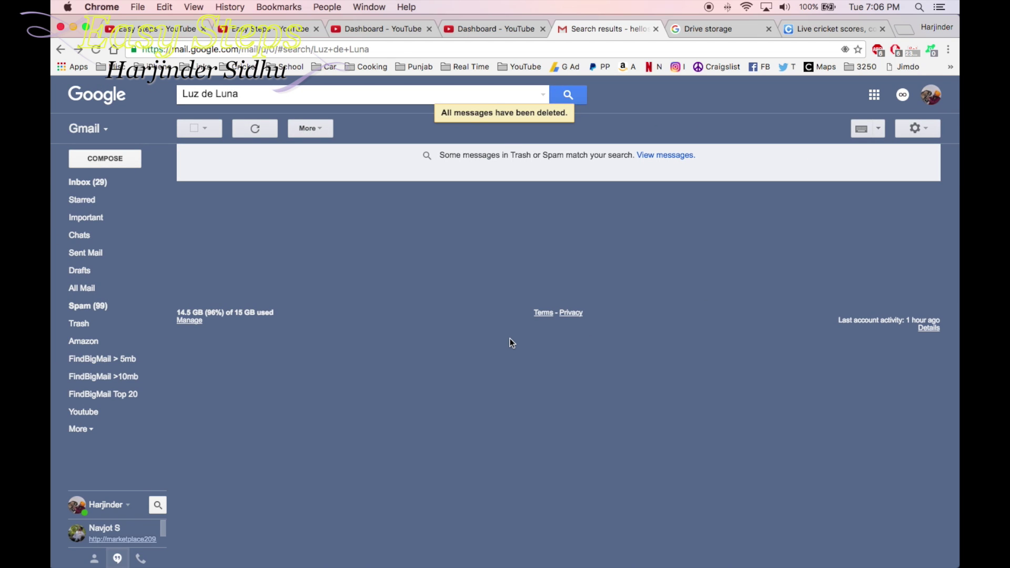
click(194, 323)
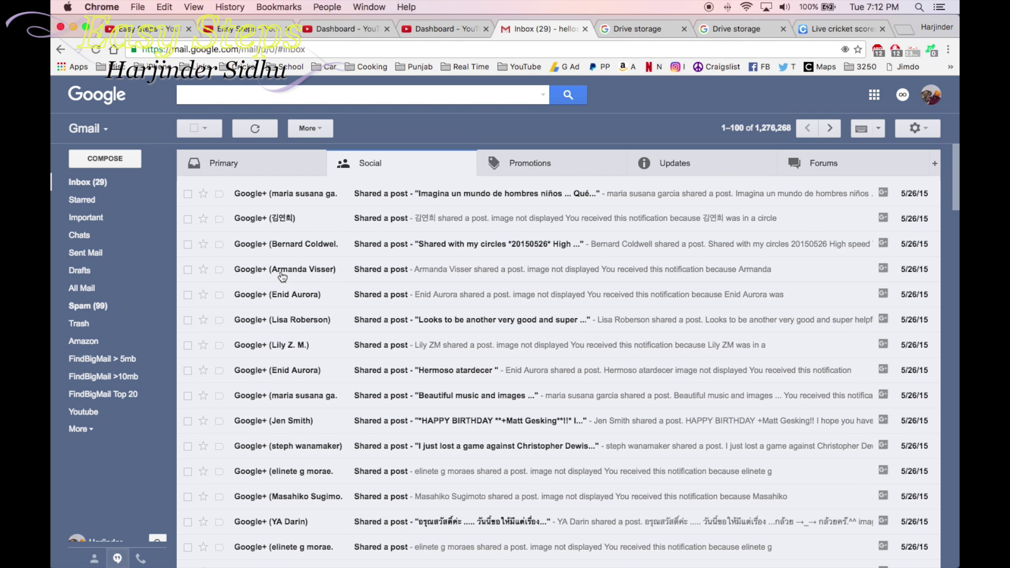
click(282, 276)
drag(234, 237, 323, 239)
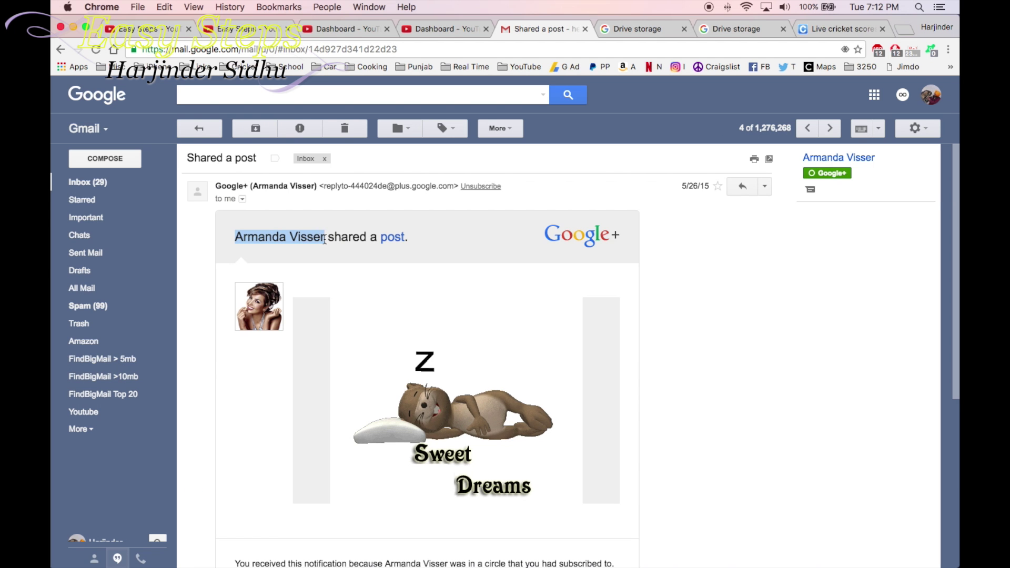
right_click(324, 240)
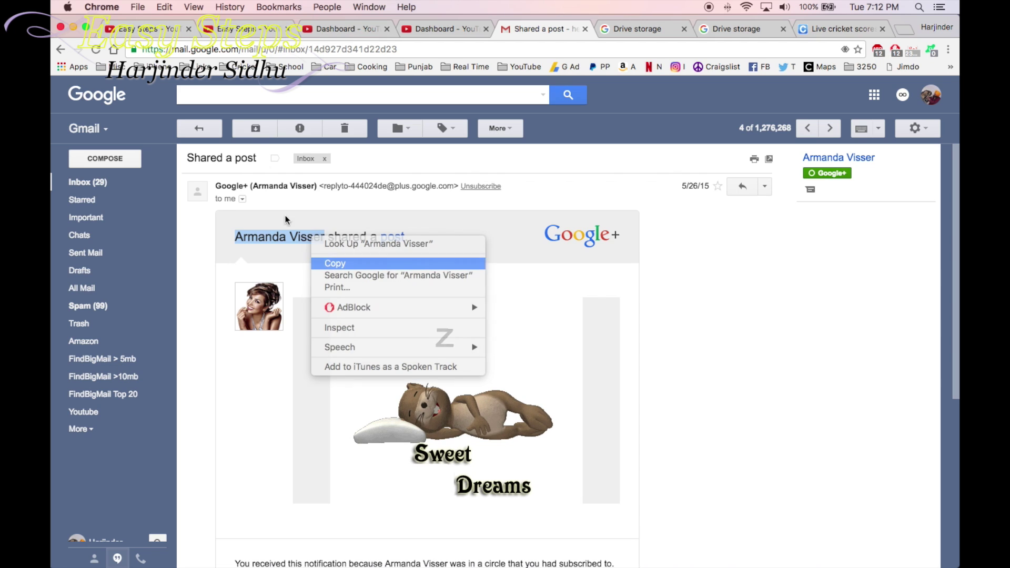
click(335, 263)
click(254, 94)
right_click(254, 91)
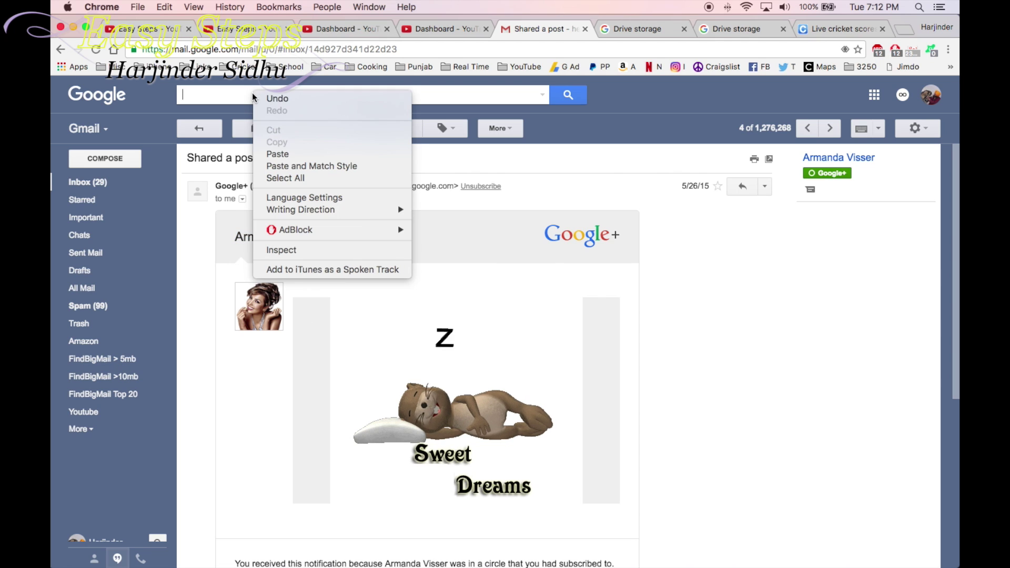
click(277, 155)
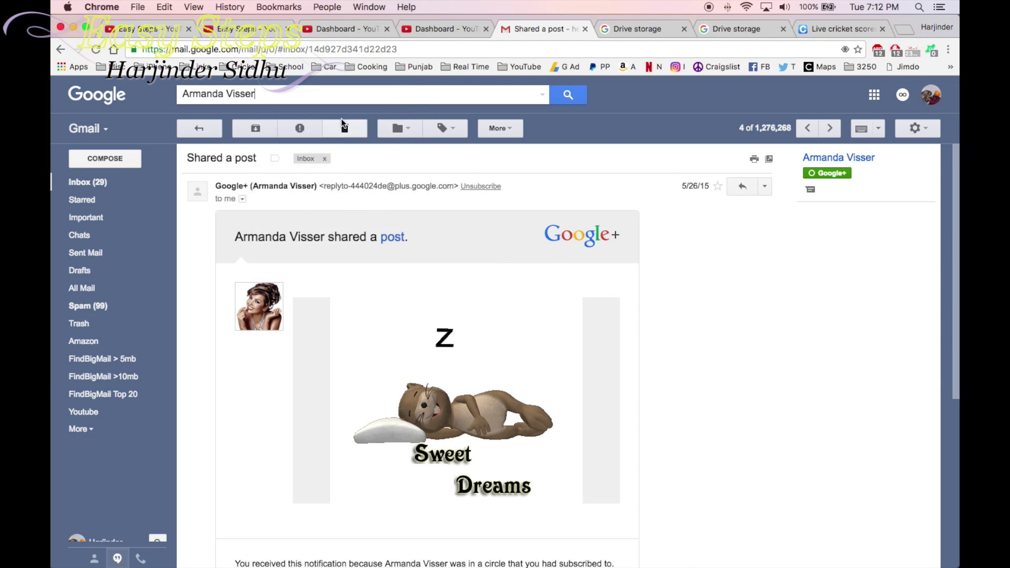
click(568, 95)
click(195, 129)
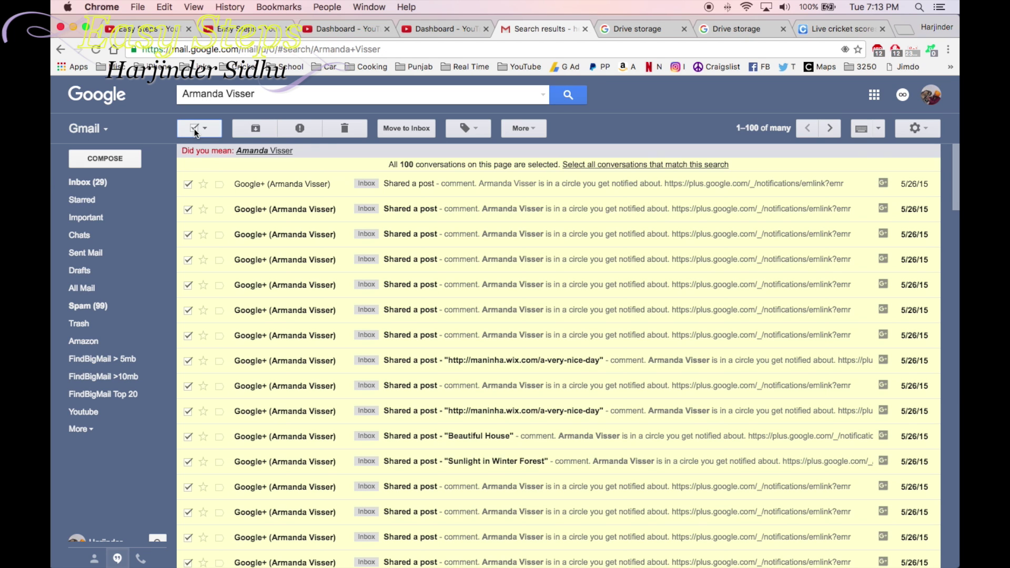
click(594, 169)
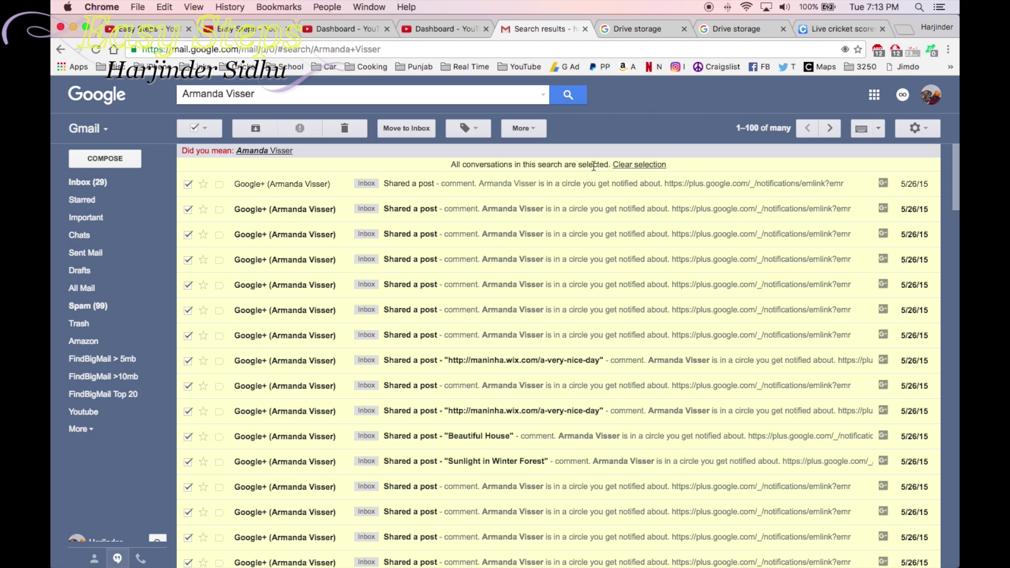
click(344, 132)
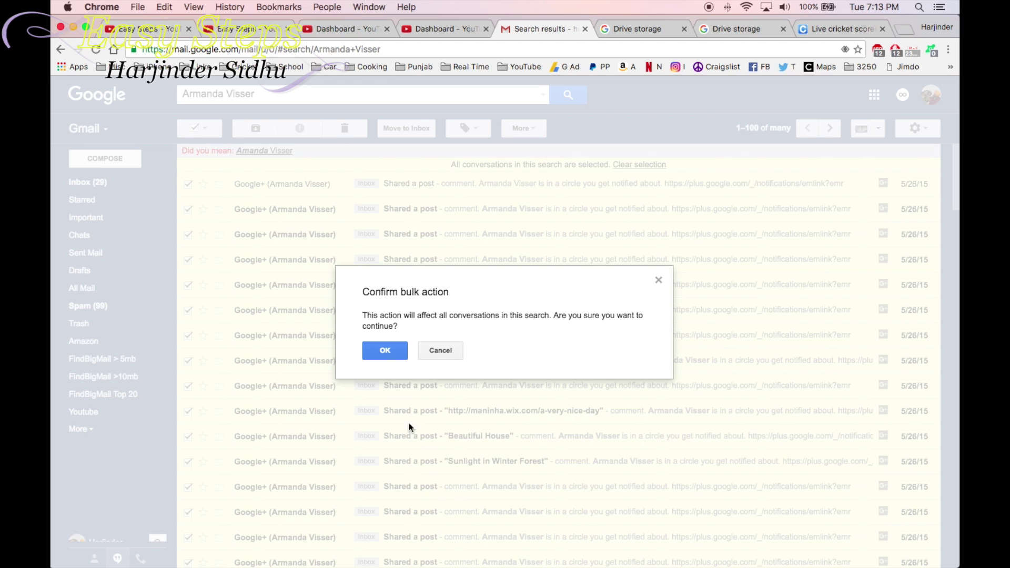
click(385, 350)
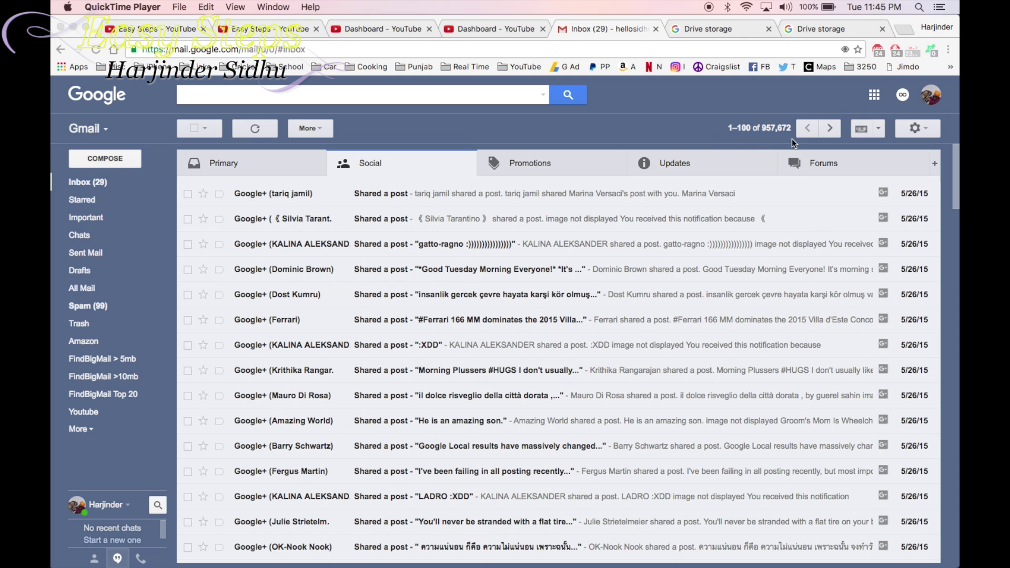
Open Trash and permanently delete all 450,430 trashed conversations
click(79, 323)
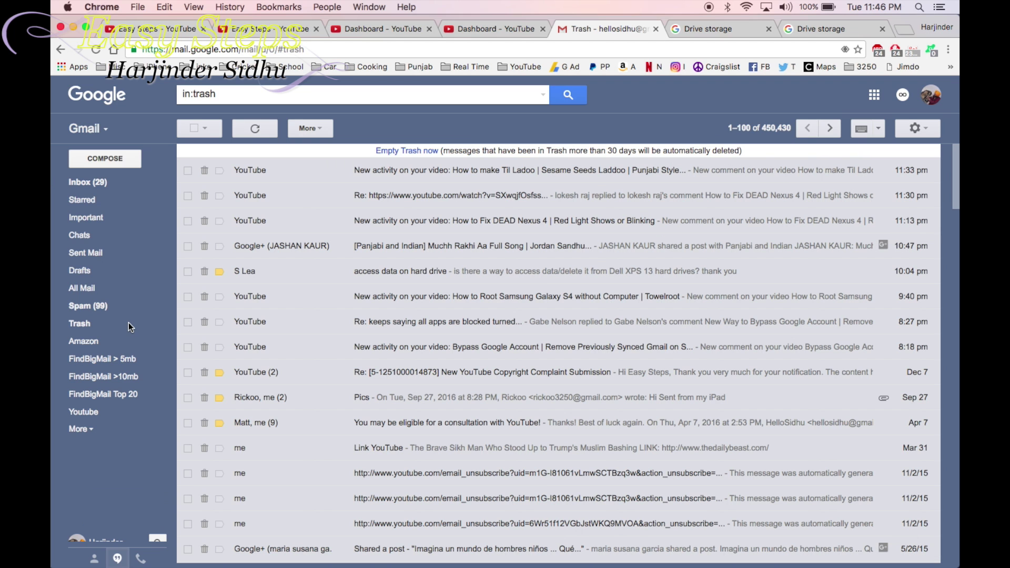
click(397, 151)
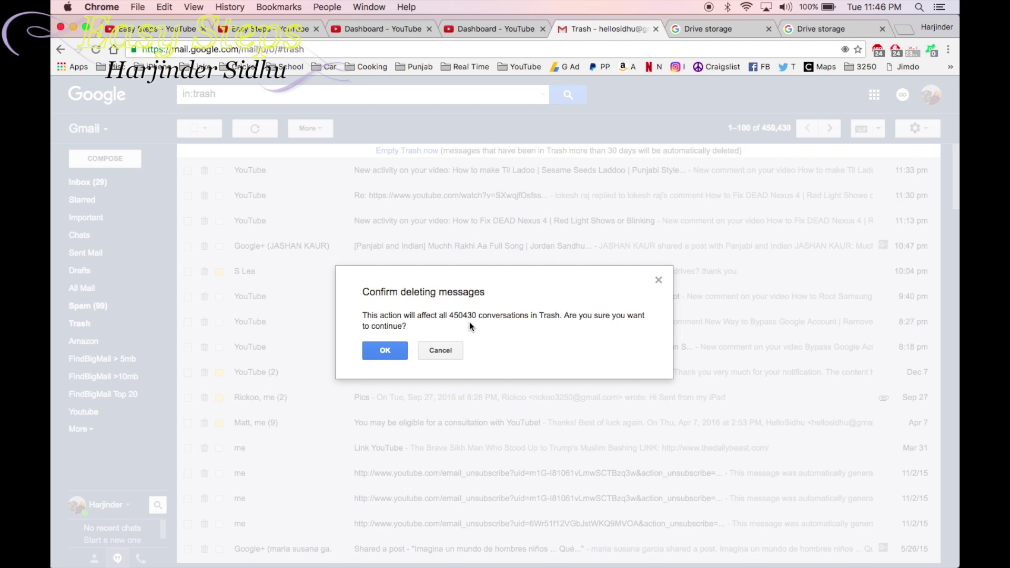
click(390, 351)
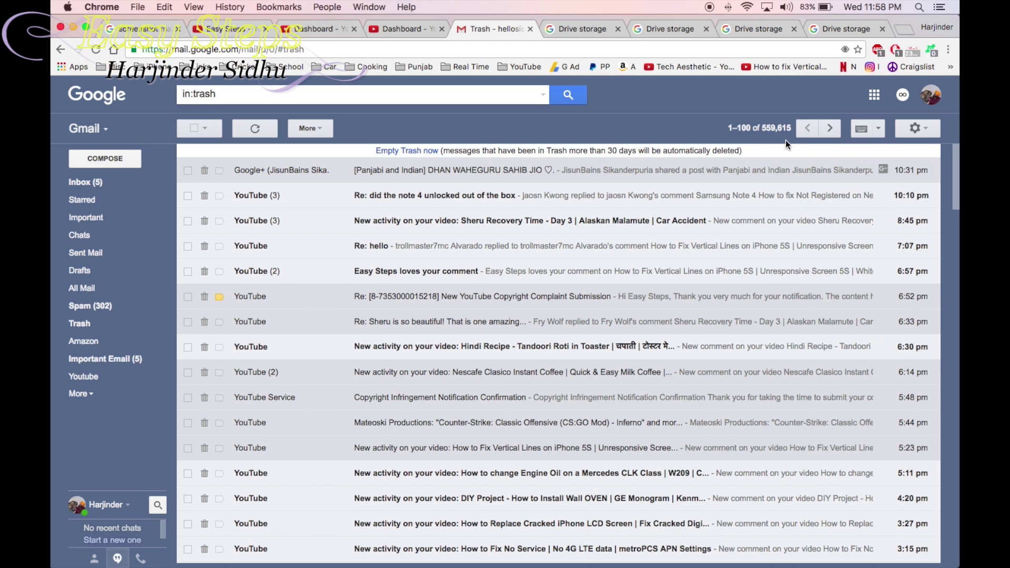
Check the Social inbox, then permanently empty everything in Trash
click(86, 182)
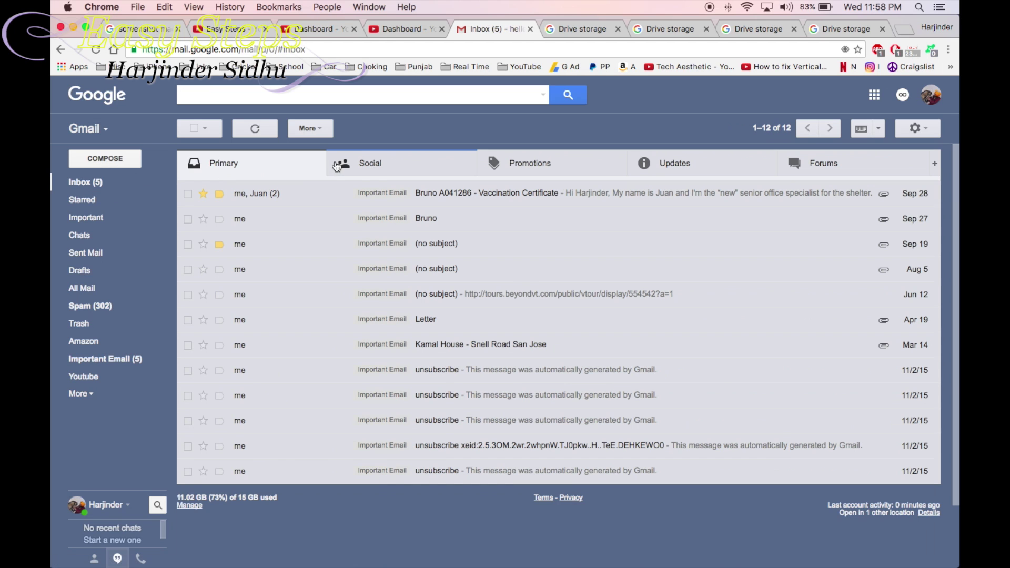
click(369, 167)
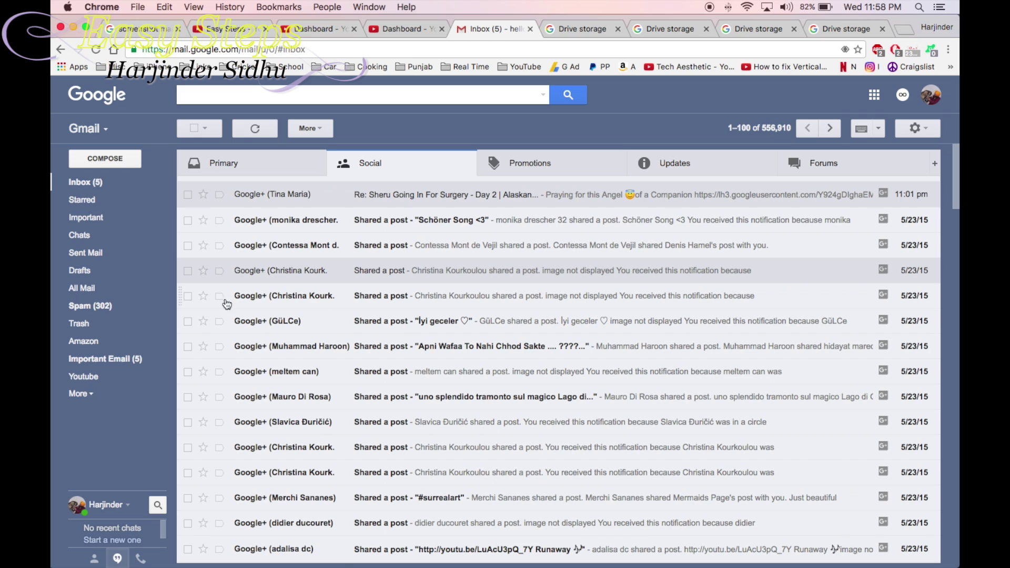
click(143, 324)
click(404, 150)
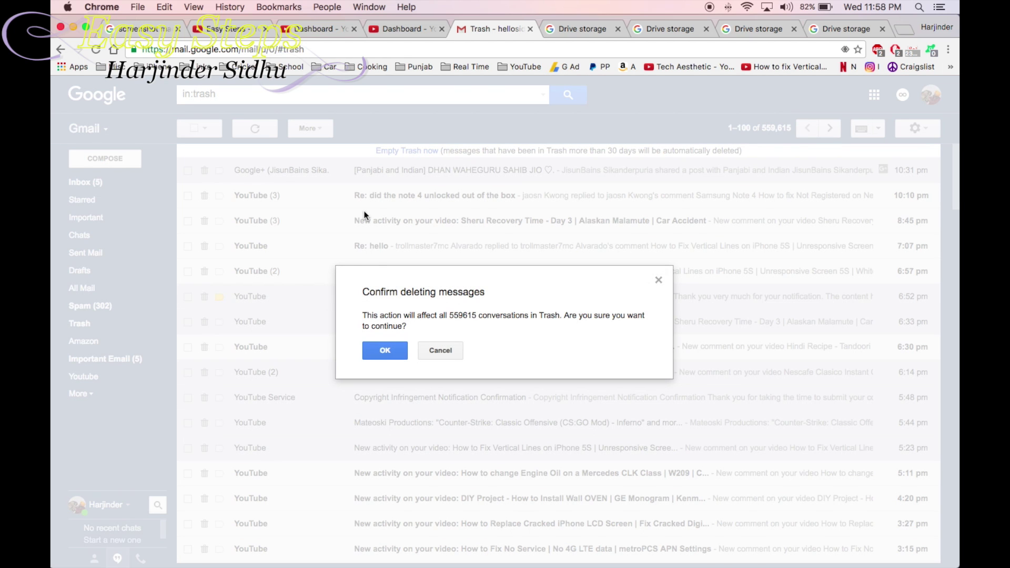
click(385, 352)
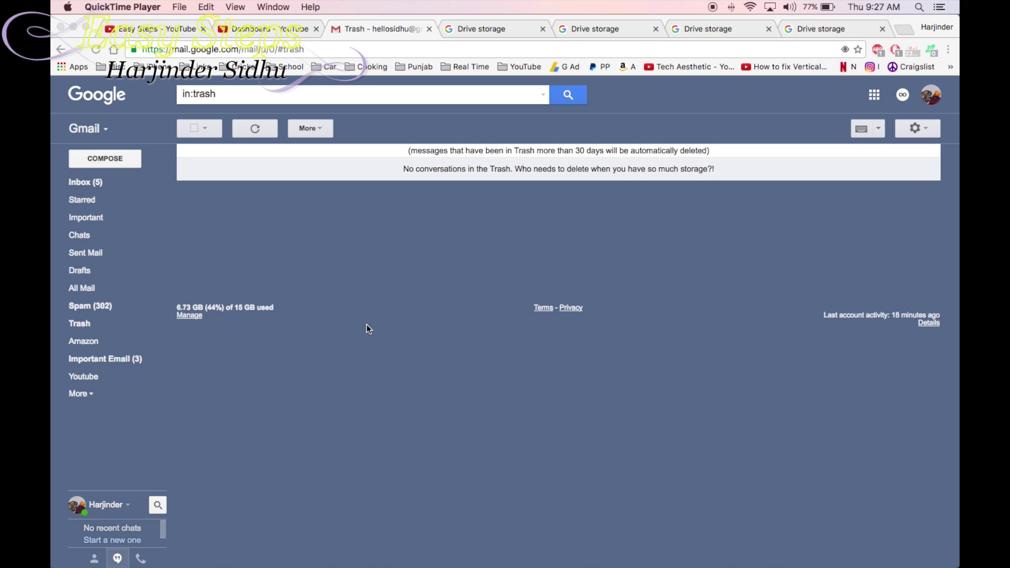
Check Drive storage usage, view the Social inbox, then return to the storage page
click(391, 299)
click(190, 315)
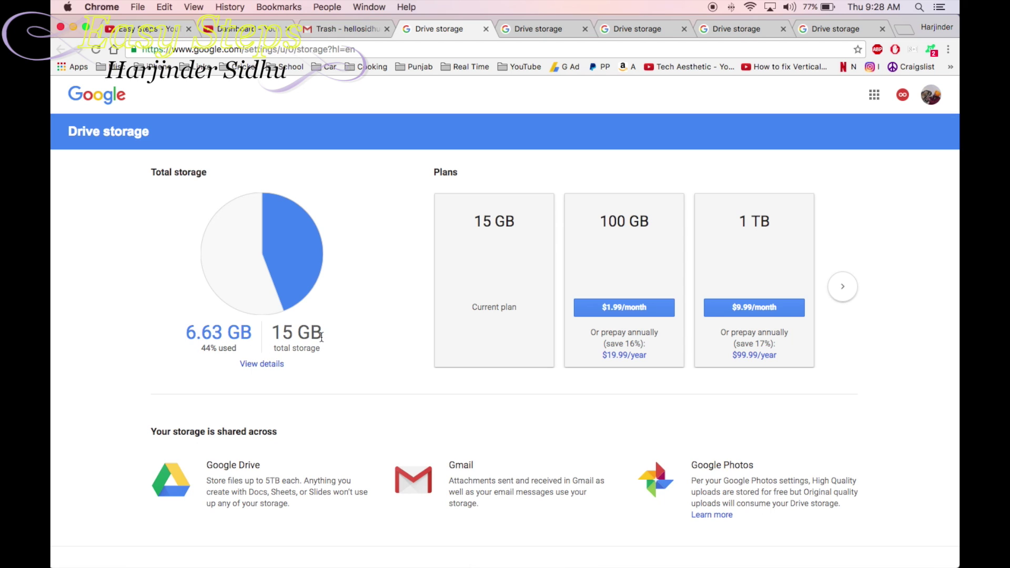
click(345, 29)
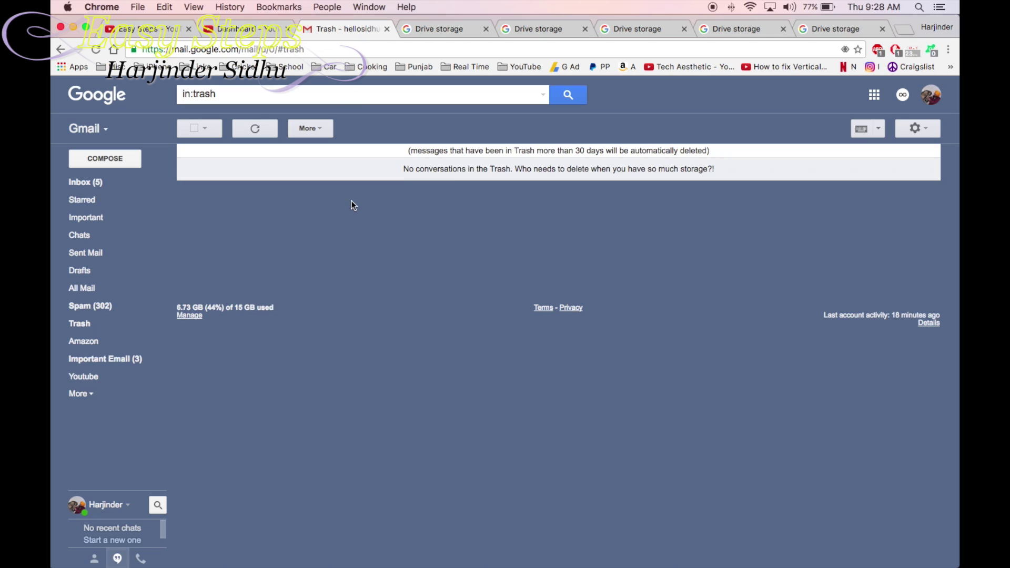
click(103, 183)
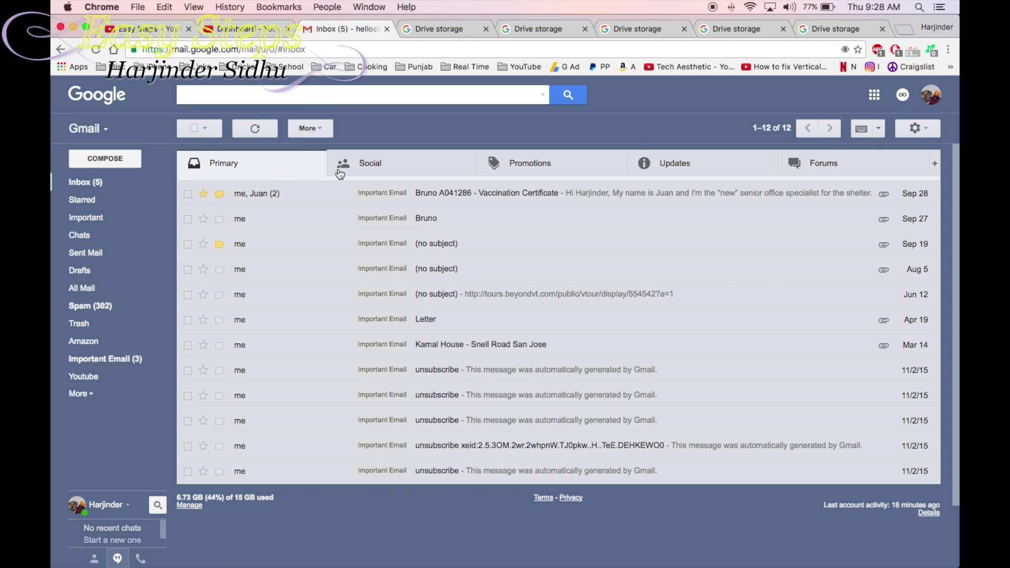
click(345, 168)
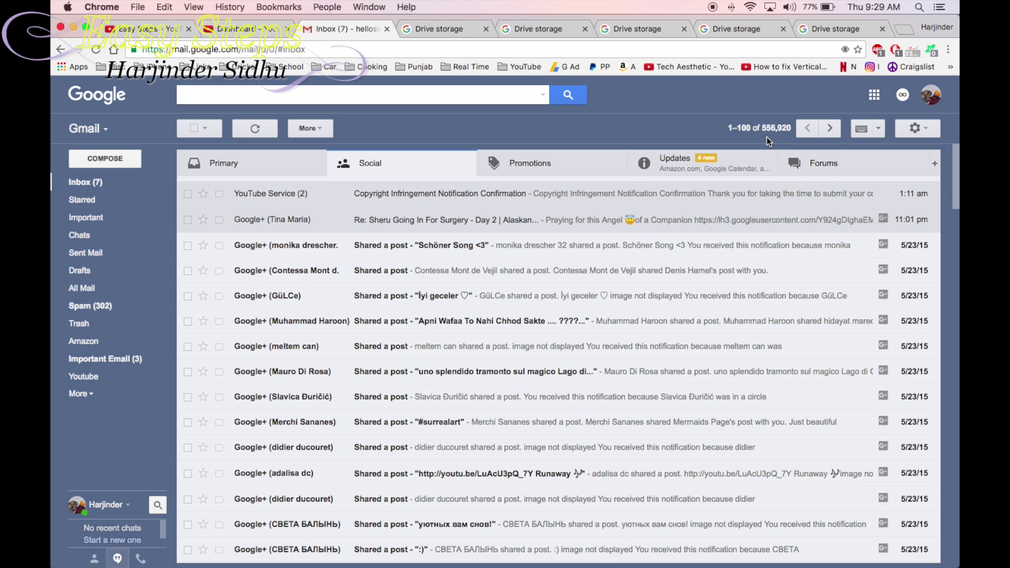
click(437, 29)
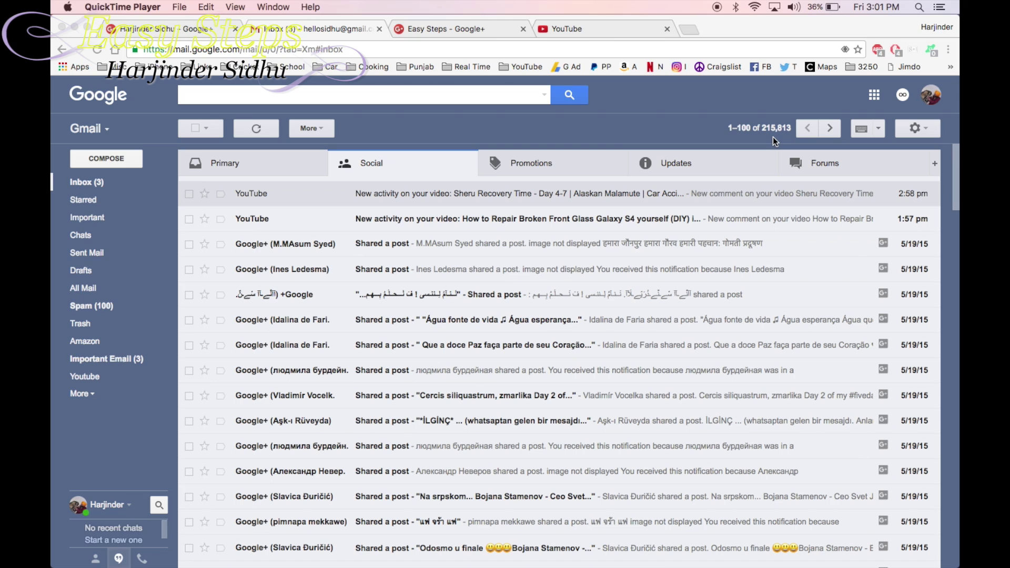
Check the Trash sort order, then switch between the Primary and Social inbox tabs
click(95, 327)
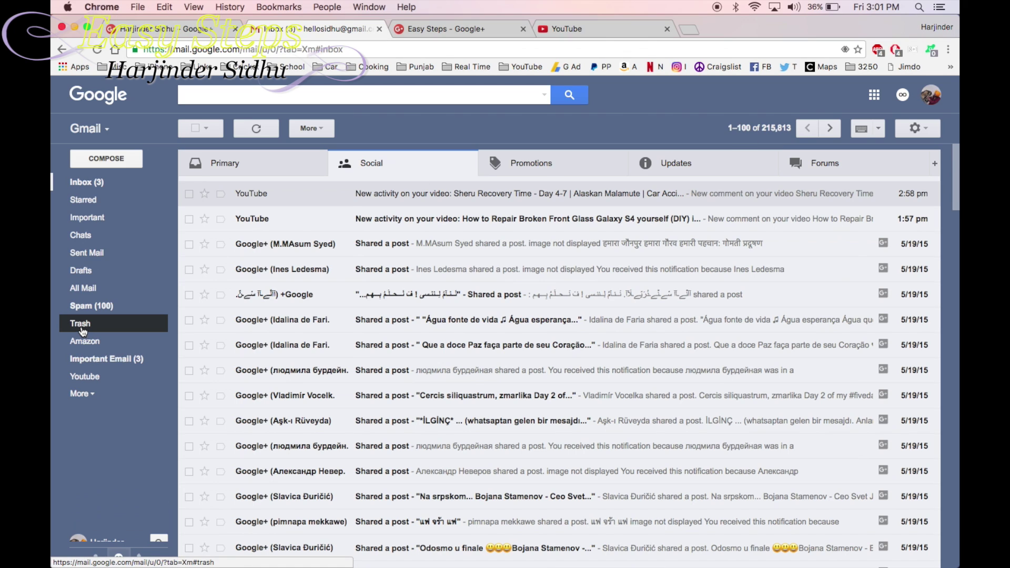
click(81, 325)
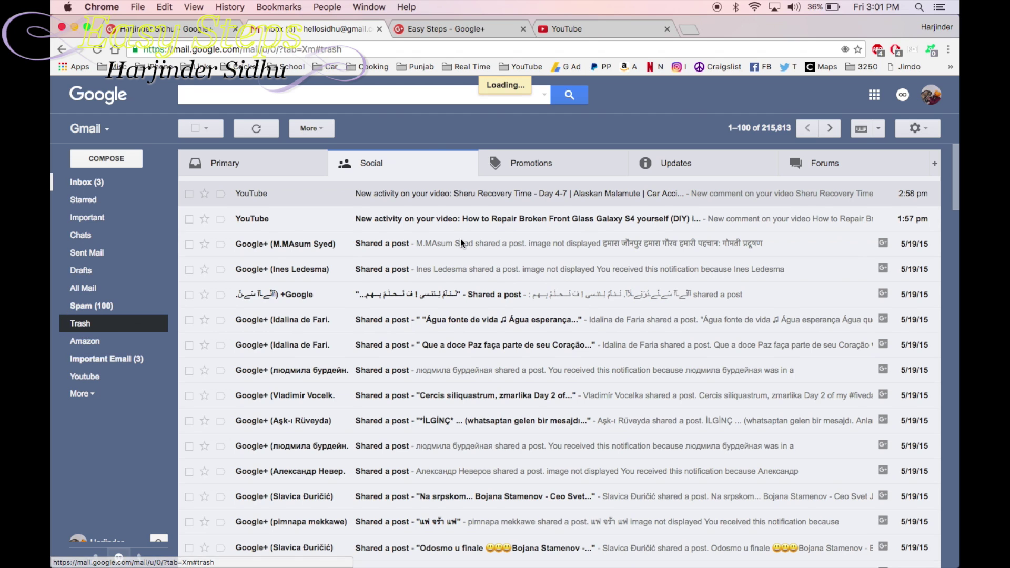
click(773, 130)
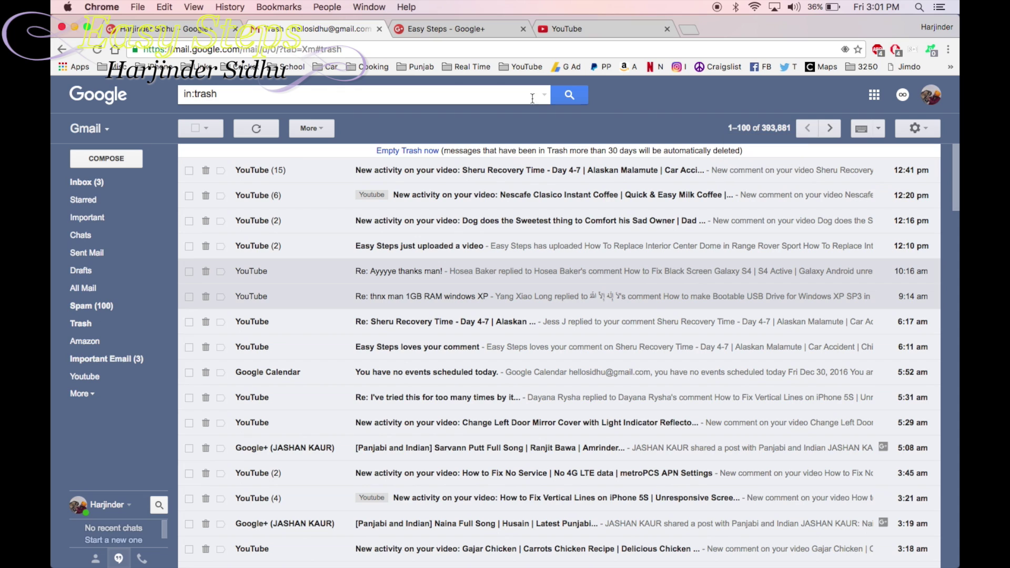
click(83, 182)
click(399, 165)
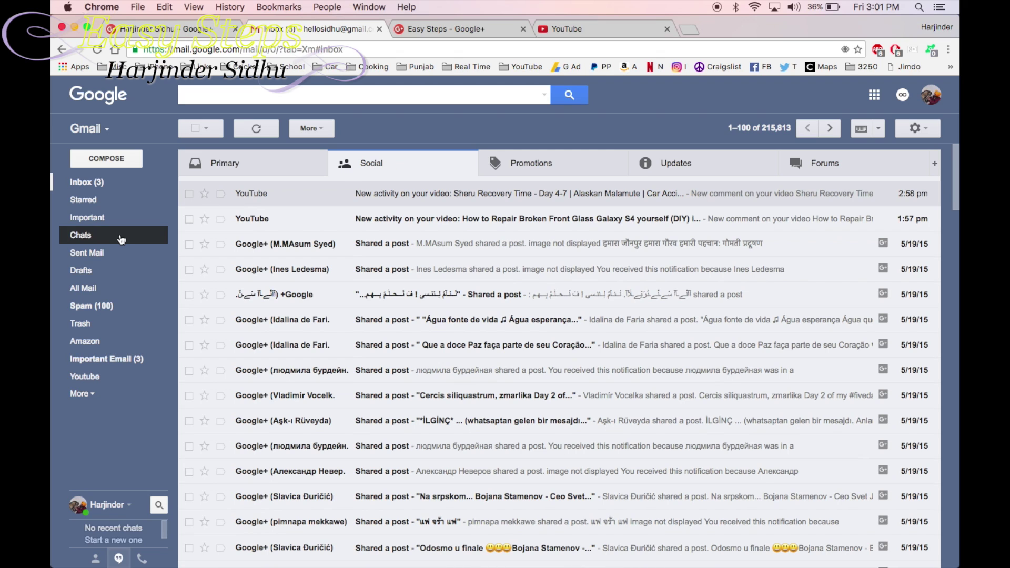
click(104, 183)
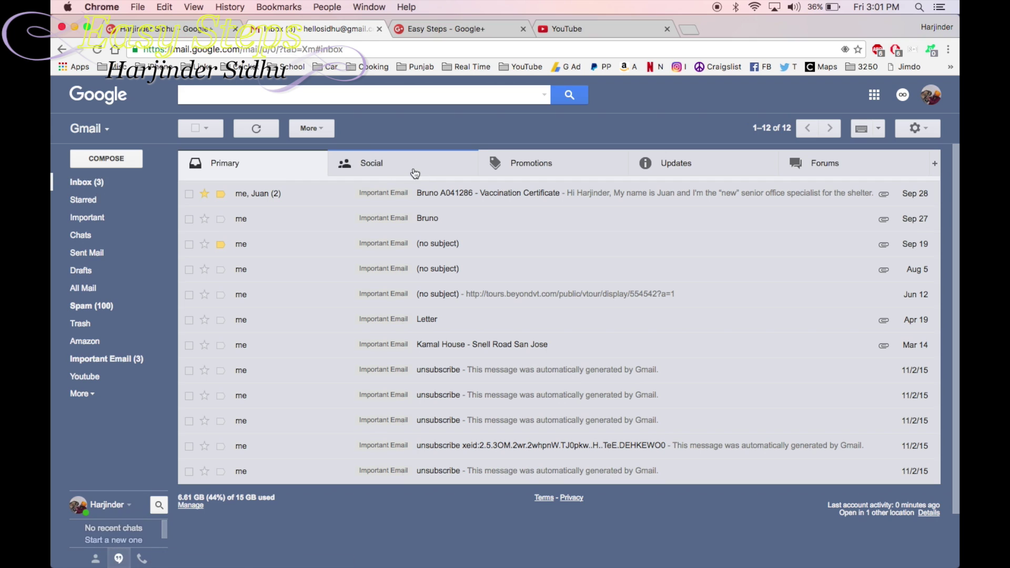
click(380, 169)
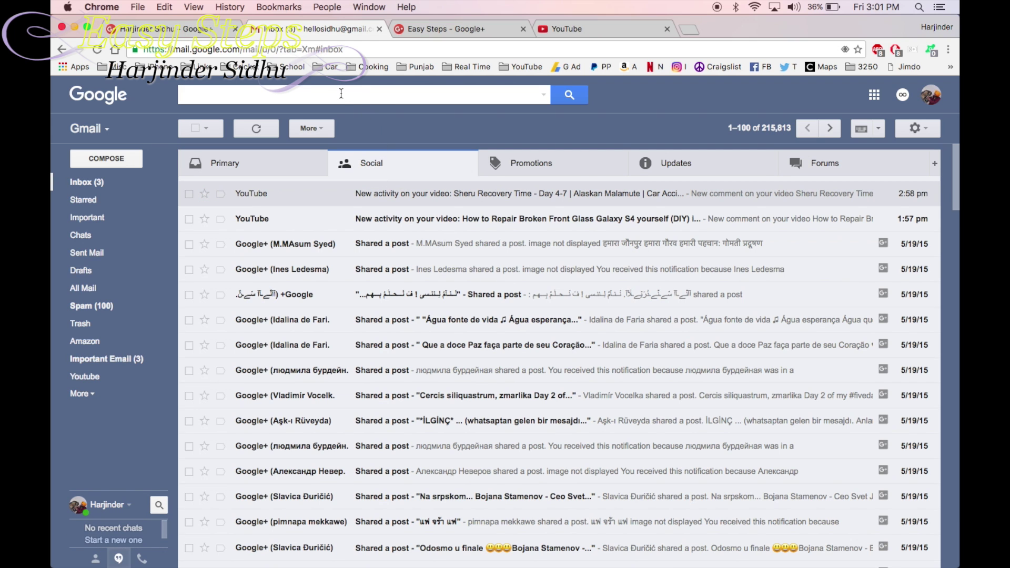
Search mail before 2014/05/10 and 2014/05/01, then change the cutoff to 2014/05/20
click(342, 93)
text(before:2014/05/10)
key(Return)
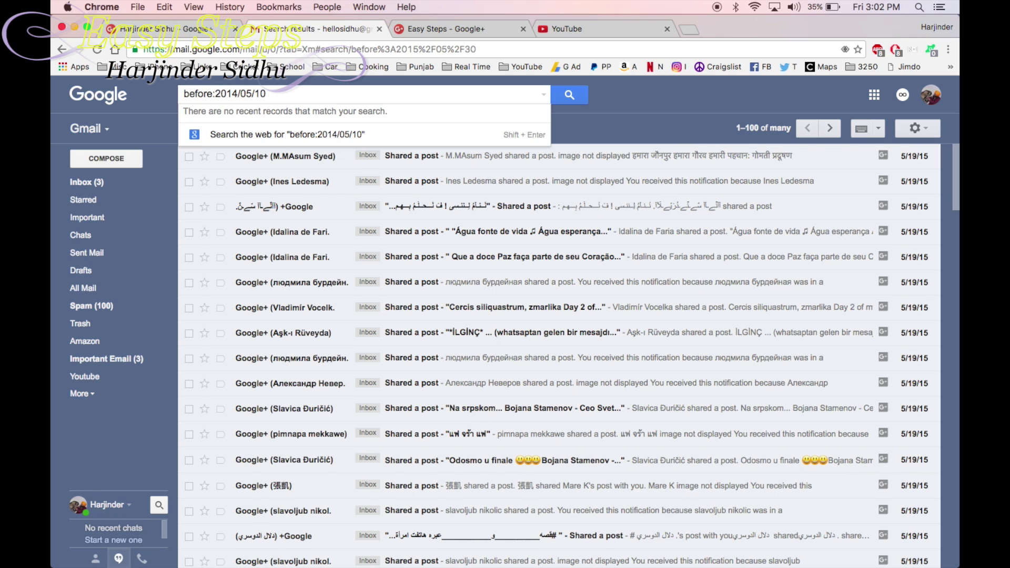
key(BackSpace)
key(BackSpace)
text(01)
click(565, 99)
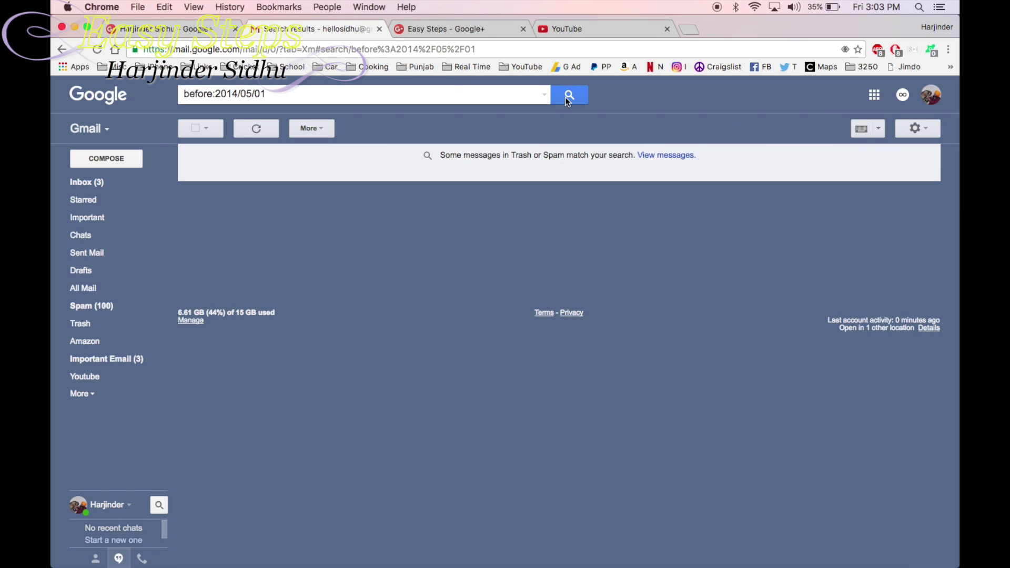
double_click(257, 93)
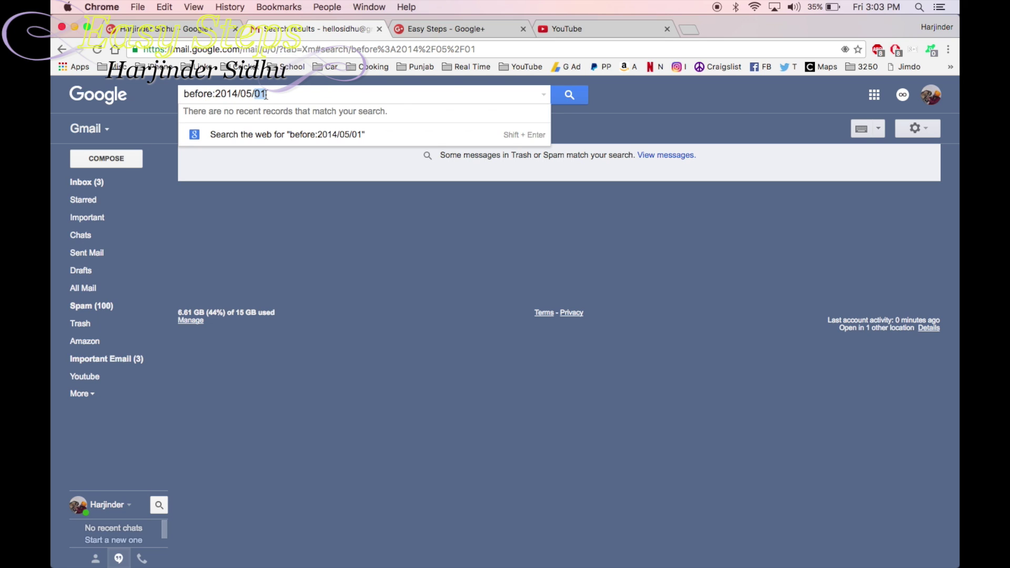
text(10)
click(569, 96)
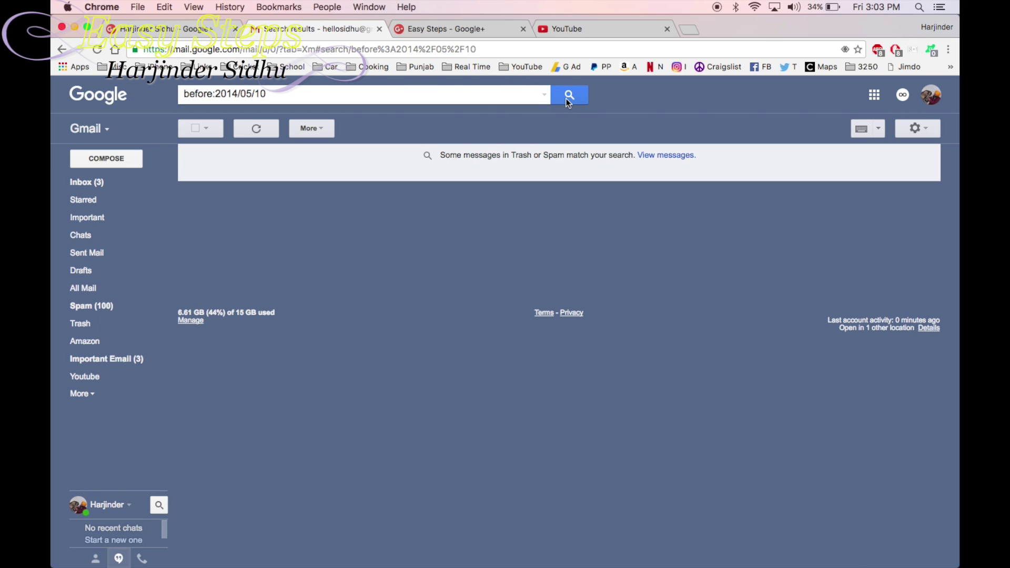
click(257, 94)
key(BackSpace)
text(2)
click(569, 95)
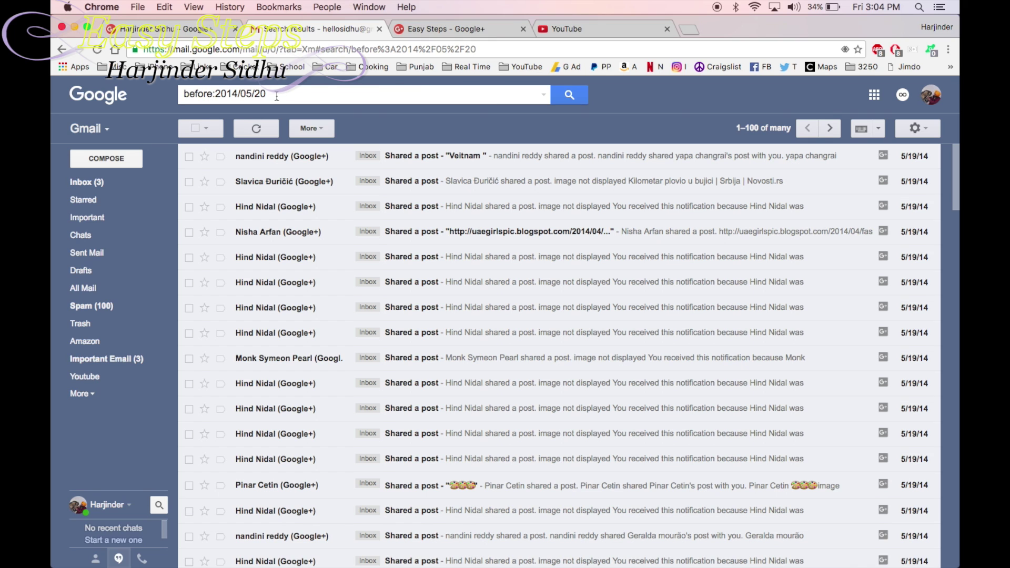
Select every conversation matching the before:2014/05/20 search and confirm deleting them
click(196, 128)
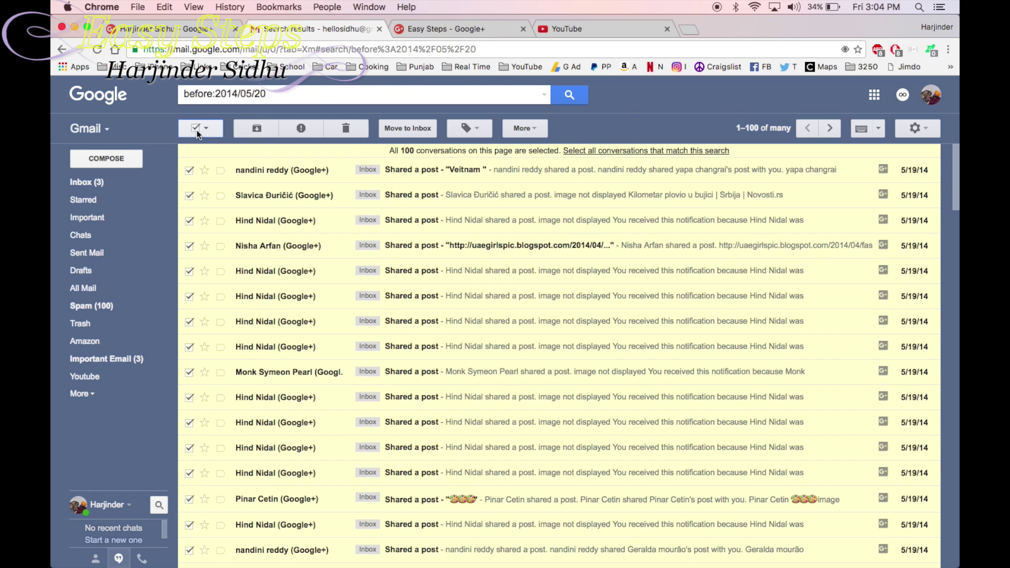
click(610, 154)
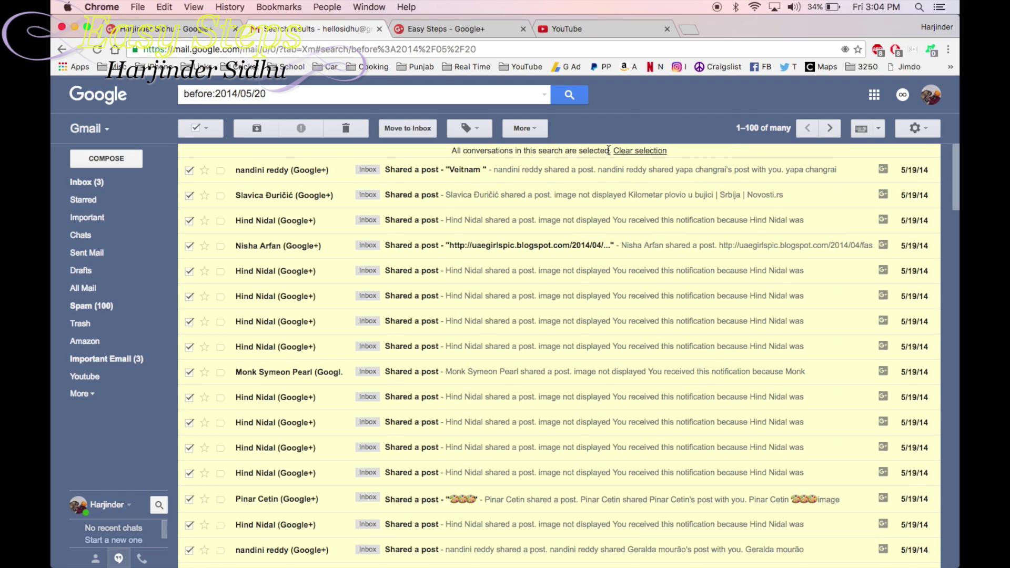
click(350, 126)
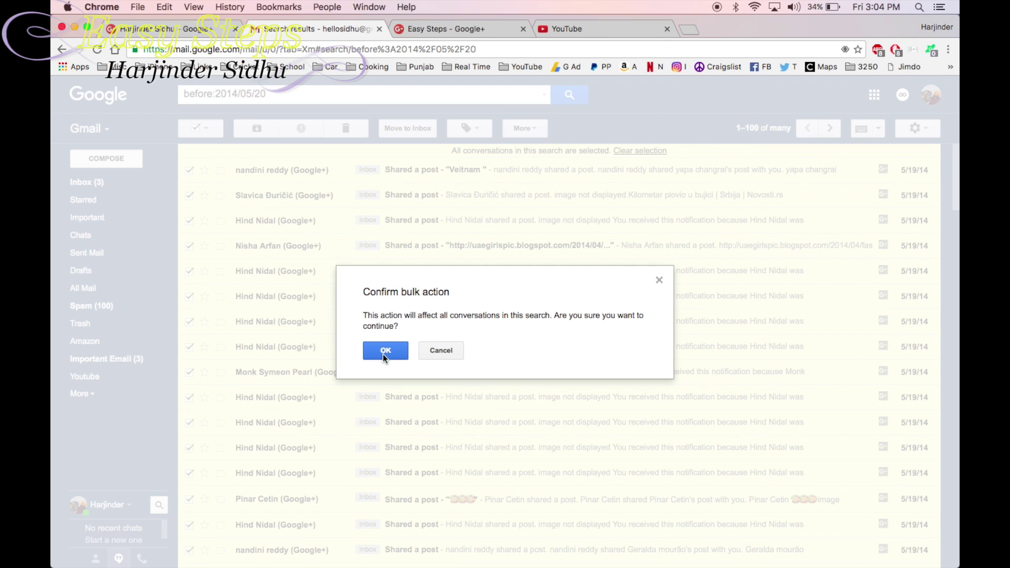
click(387, 351)
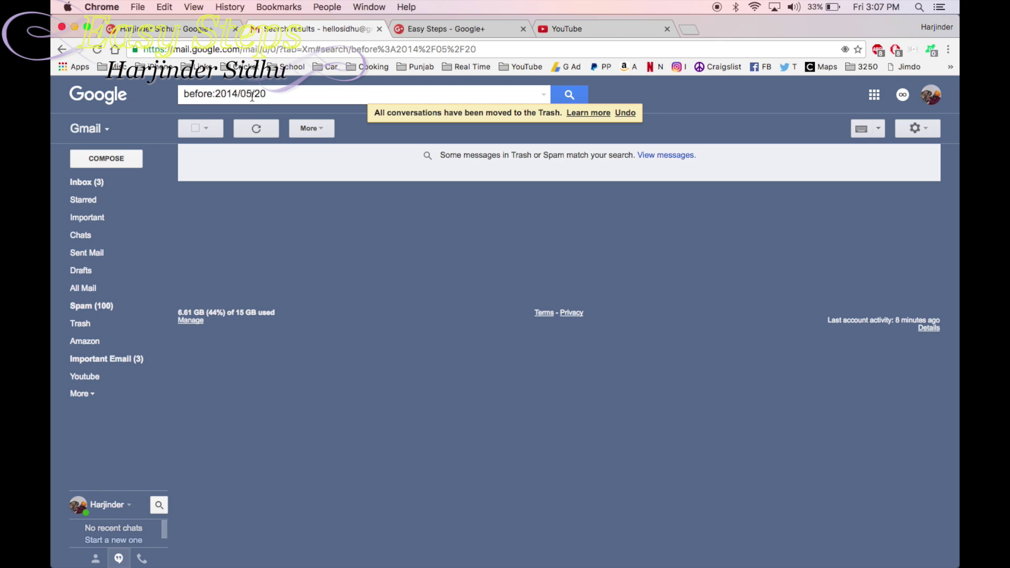
drag(254, 94, 259, 93)
text(3)
Run the before:2014/05/30 search and delete every matching conversation
click(568, 98)
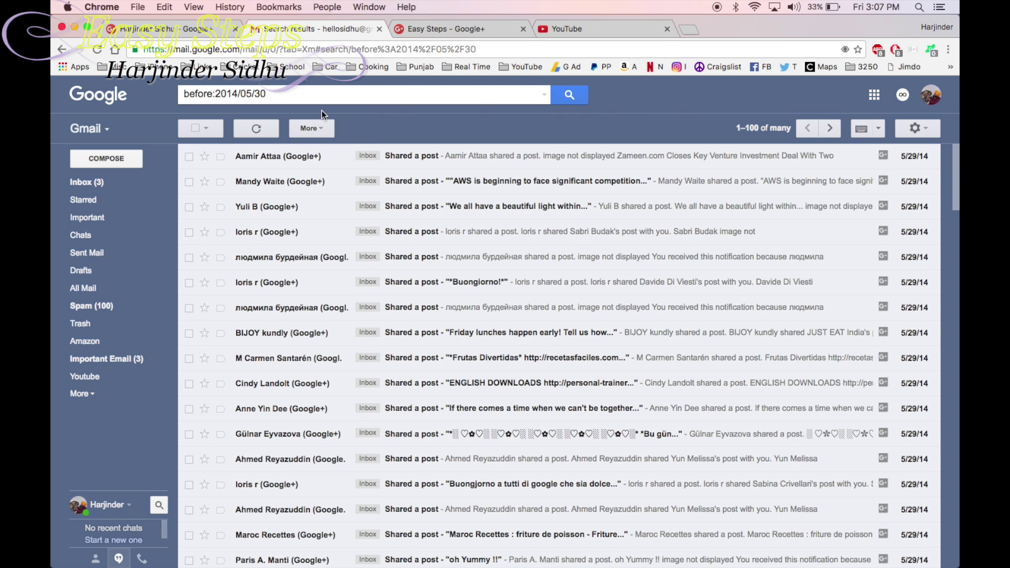
click(197, 130)
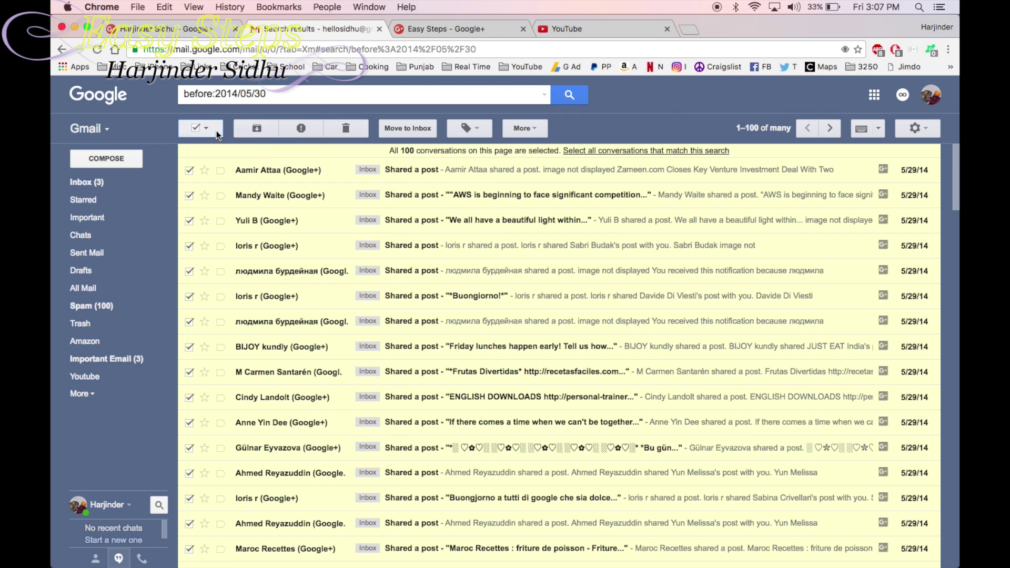
click(582, 151)
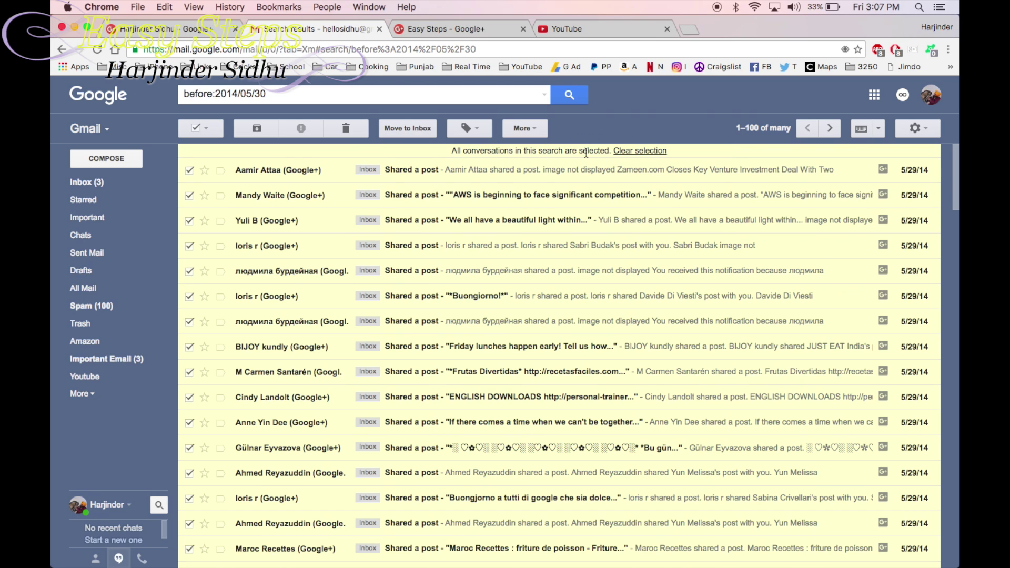
click(348, 129)
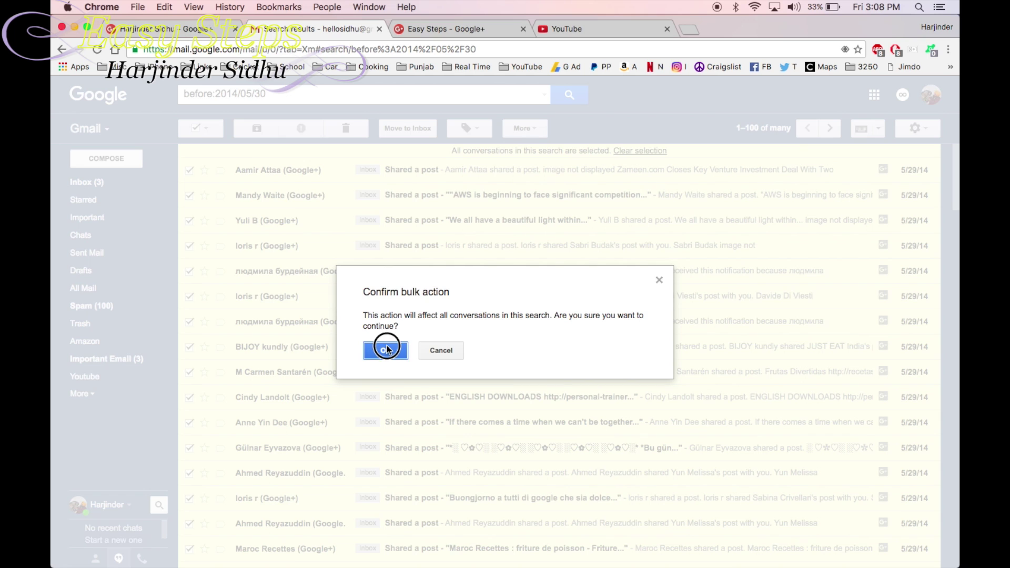
click(385, 348)
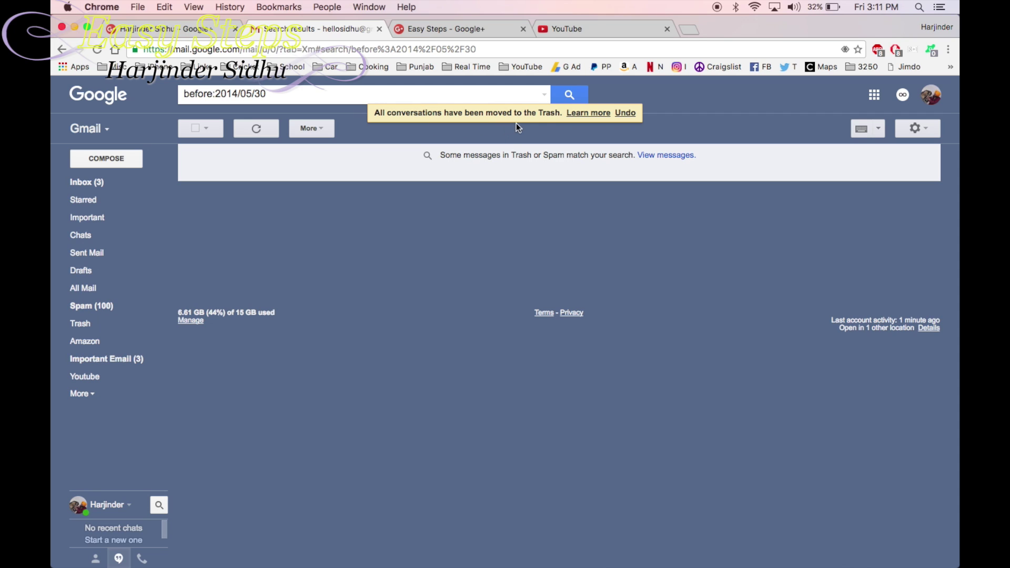
Visit Trash, then the Social inbox tab, using its list toolbar and refreshing the list
click(85, 330)
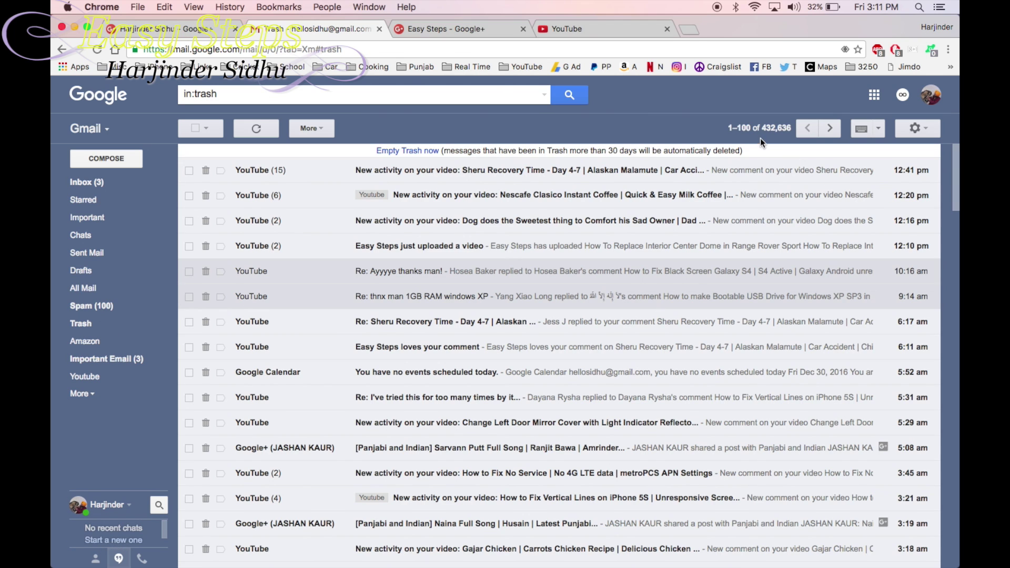
click(98, 183)
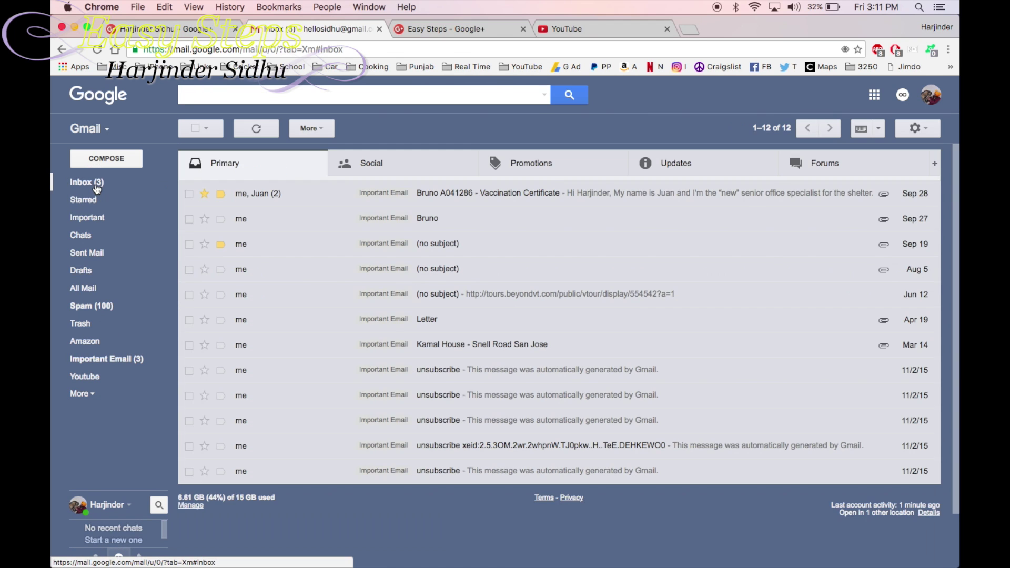
click(381, 165)
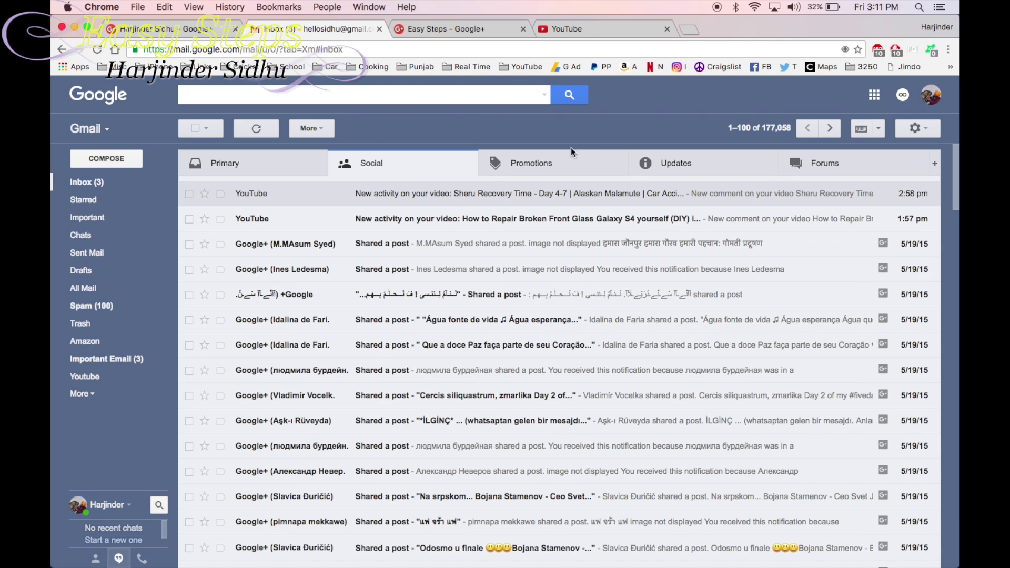
click(746, 133)
click(730, 145)
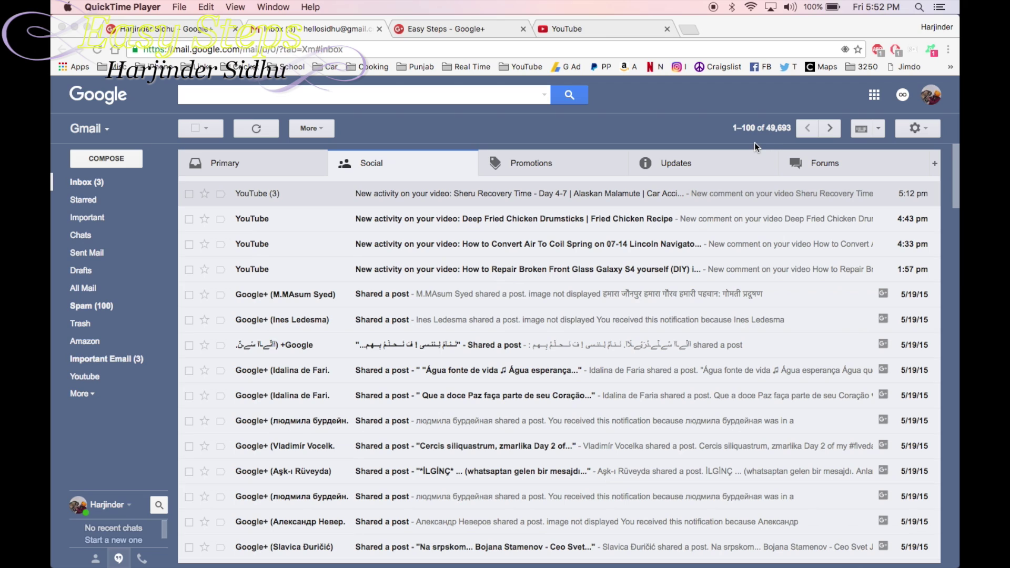
click(772, 144)
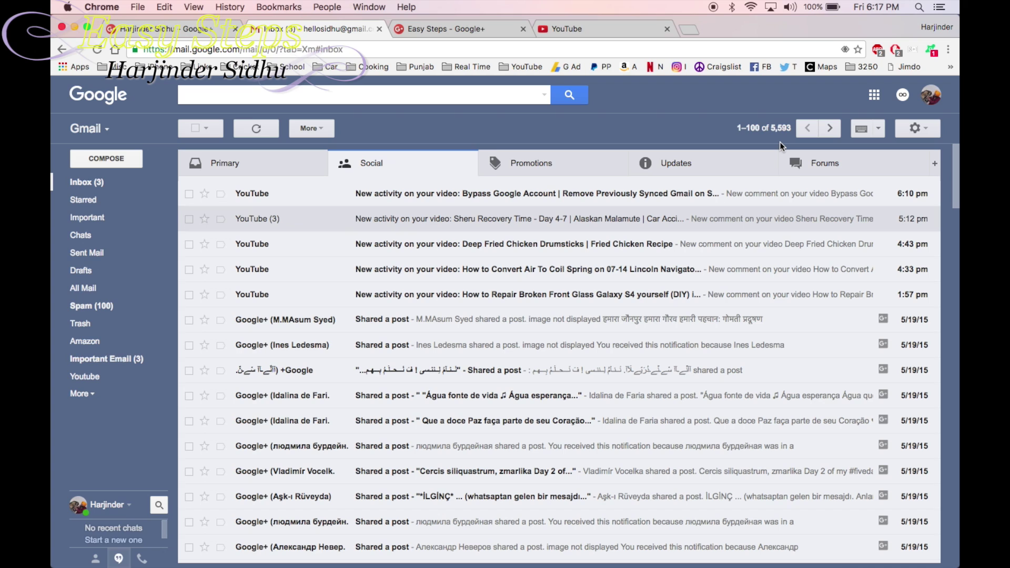
click(267, 134)
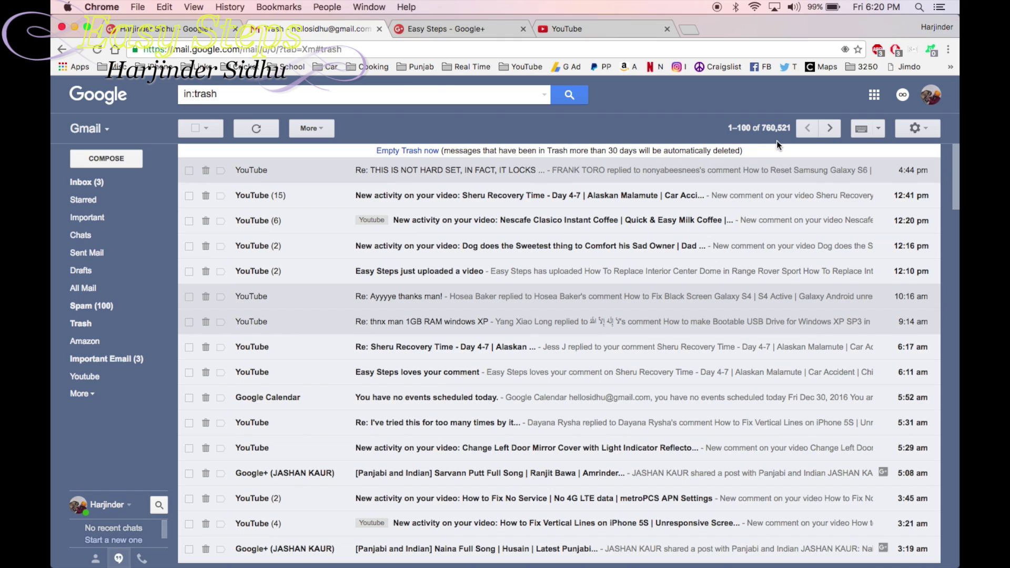
Trash all five YouTube emails in the inbox's Social tab, then view the Trash
click(87, 183)
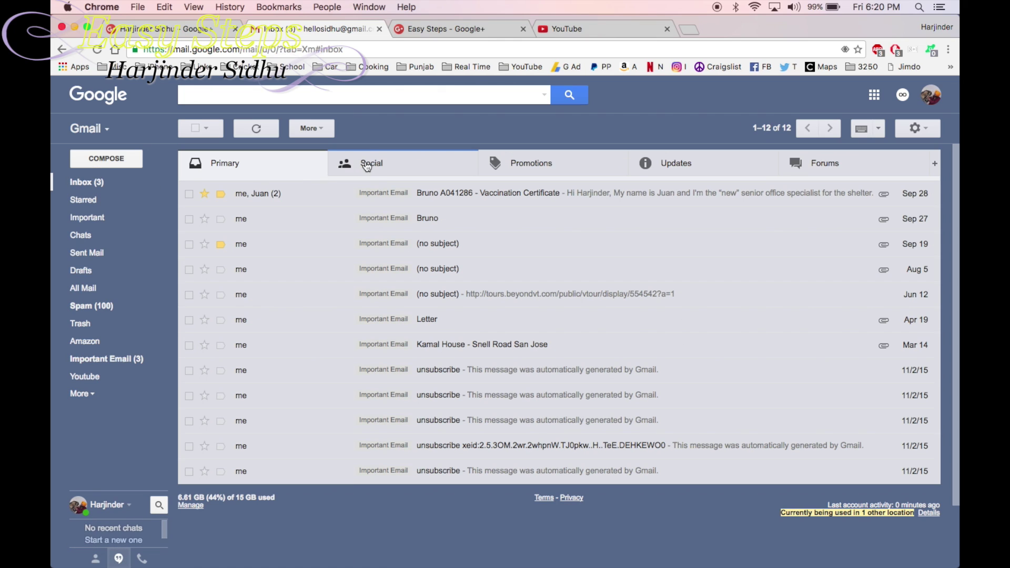
click(367, 167)
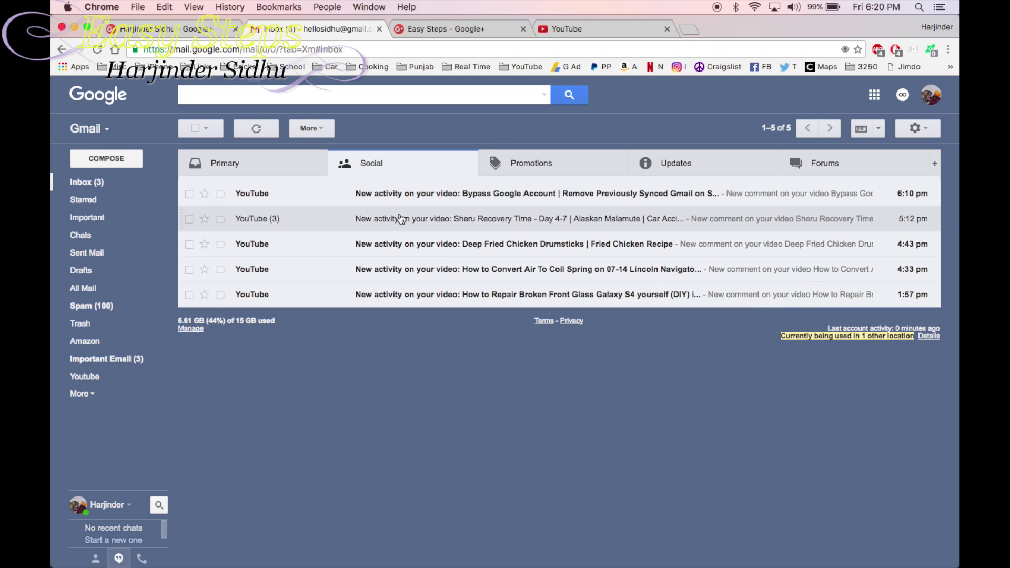
click(196, 132)
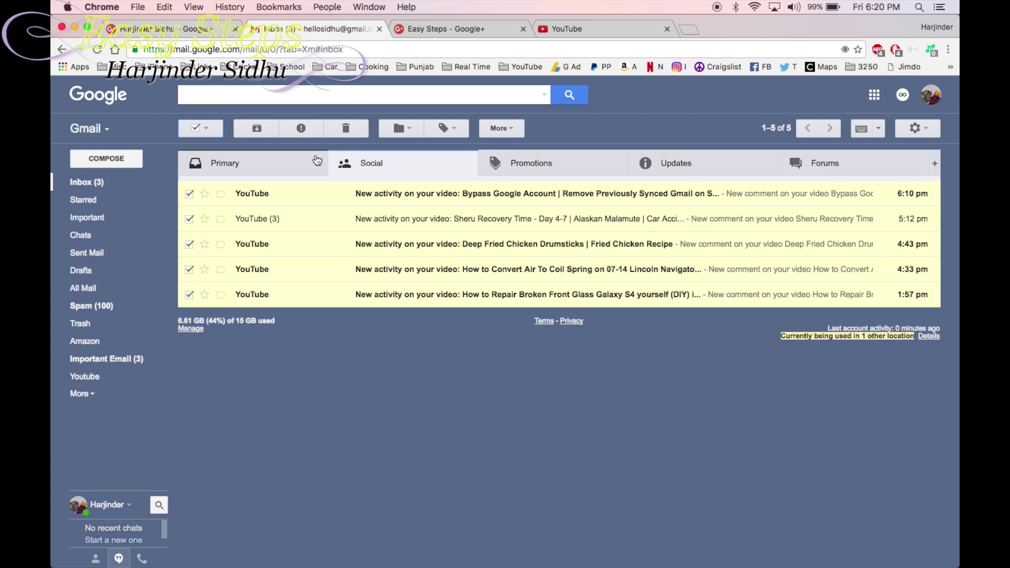
click(345, 129)
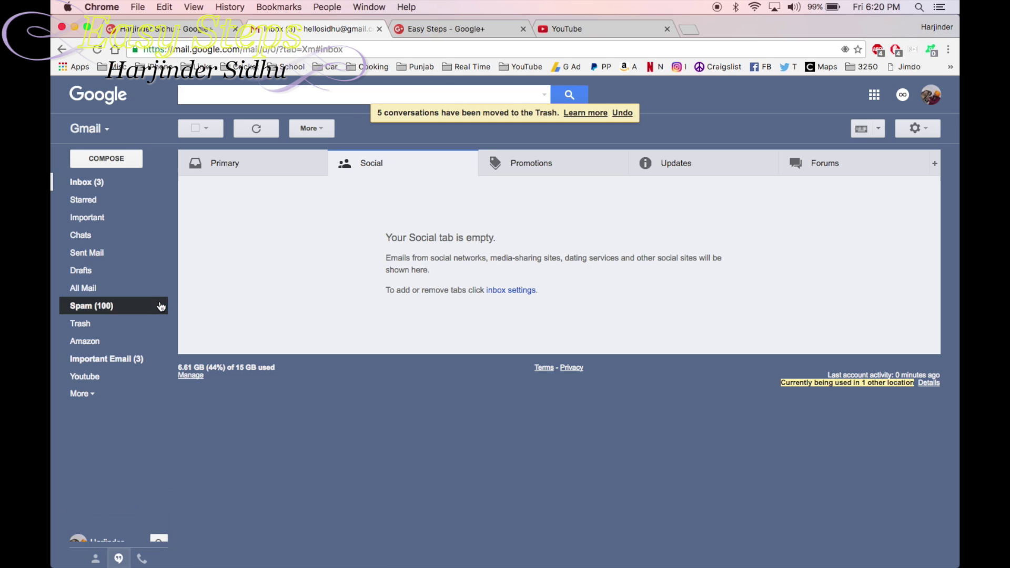
click(110, 325)
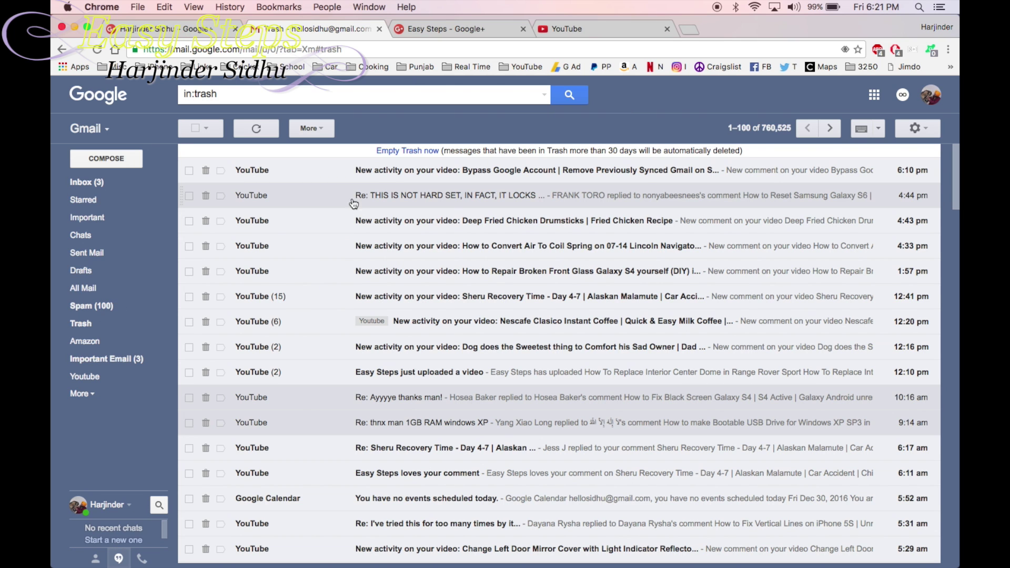
Empty the Trash of its 760,525 conversations, confirming the permanent deletion
click(407, 150)
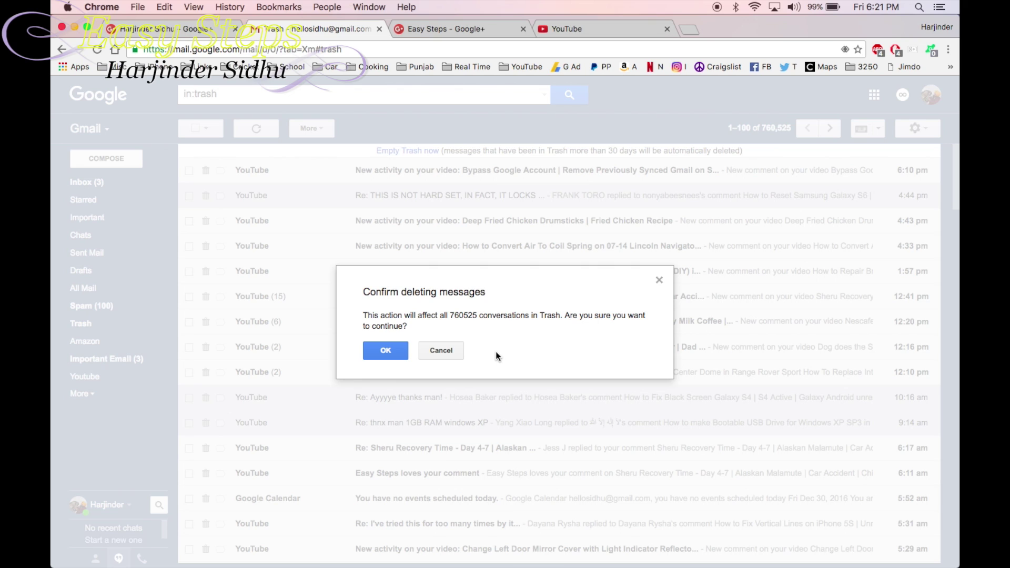
click(382, 353)
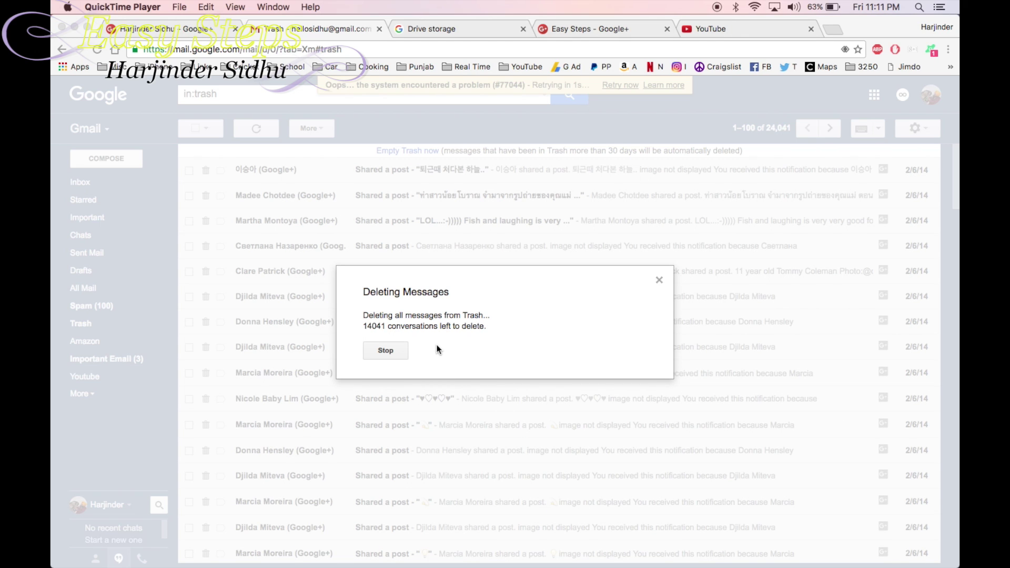
click(357, 99)
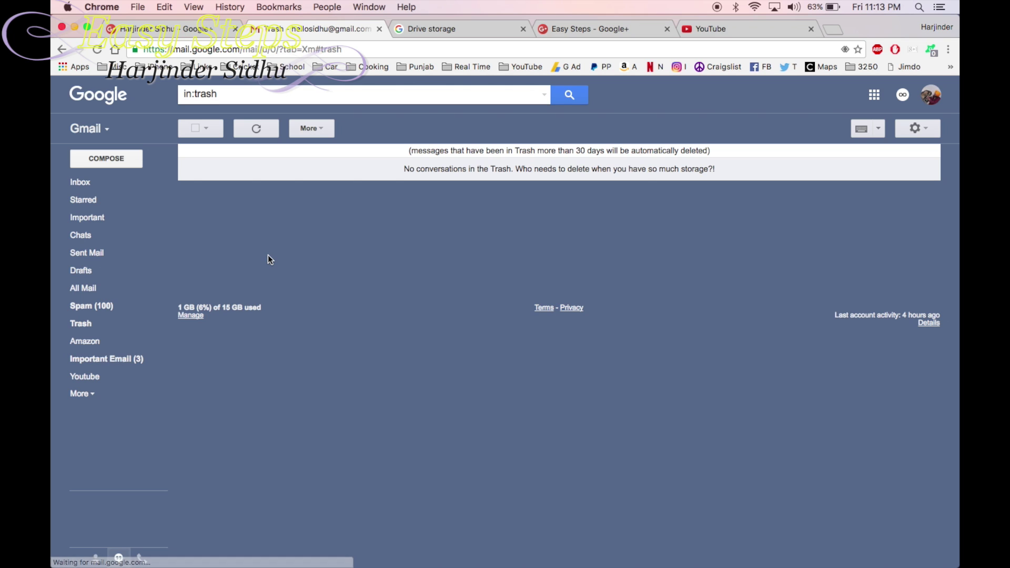
Delete all 100 spam messages forever and confirm the Trash is empty
click(94, 309)
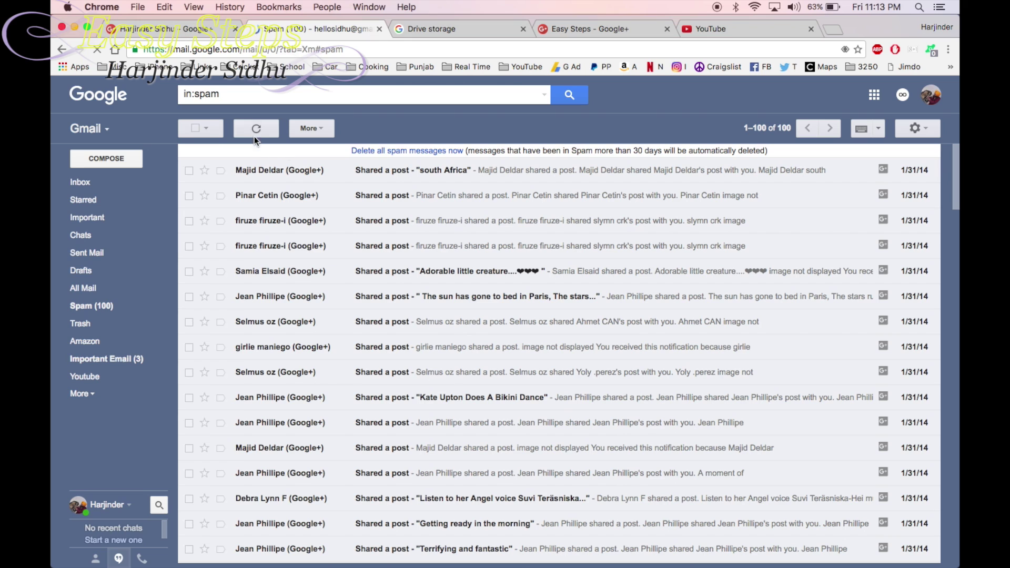
click(196, 128)
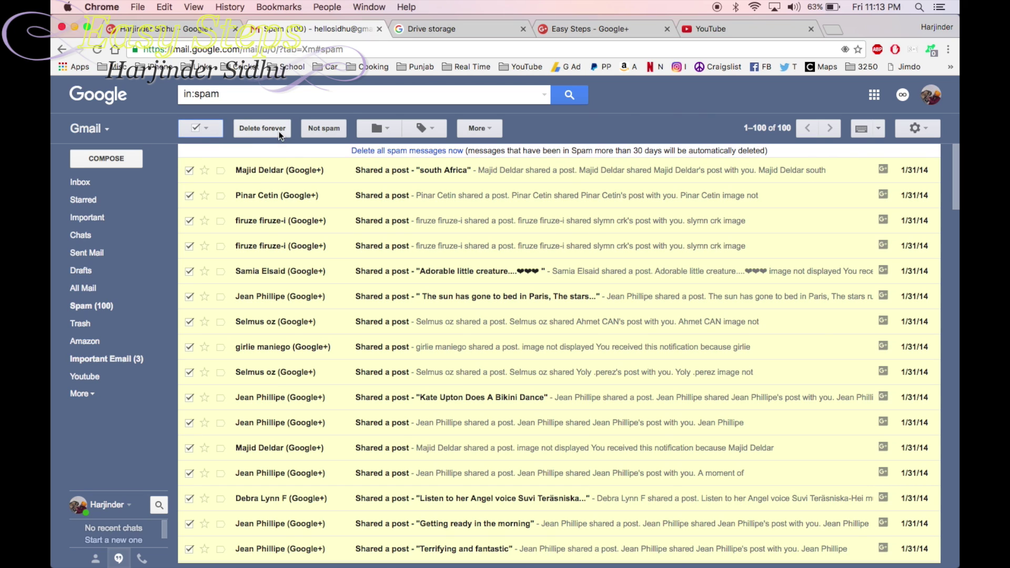
click(277, 129)
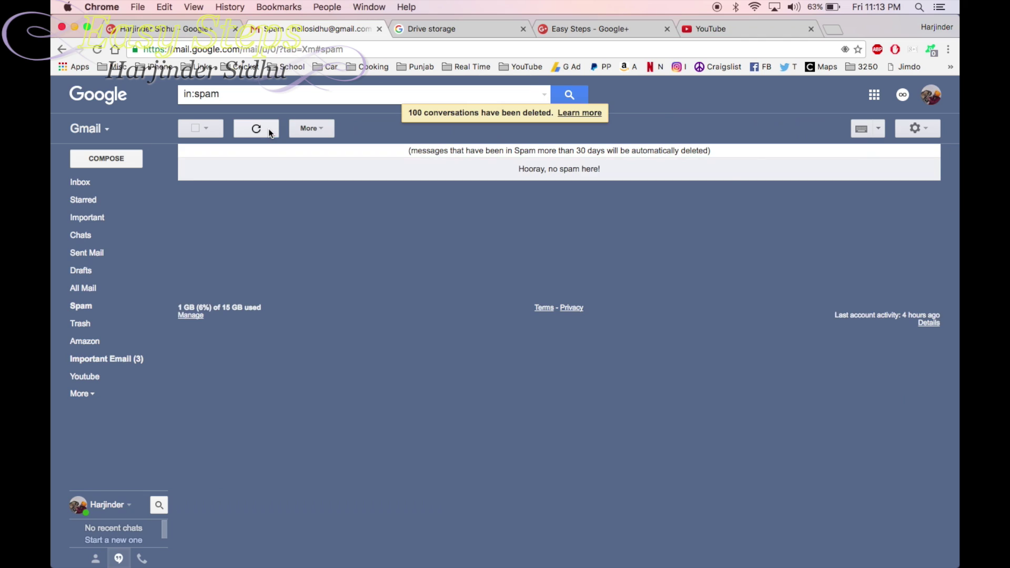
click(79, 325)
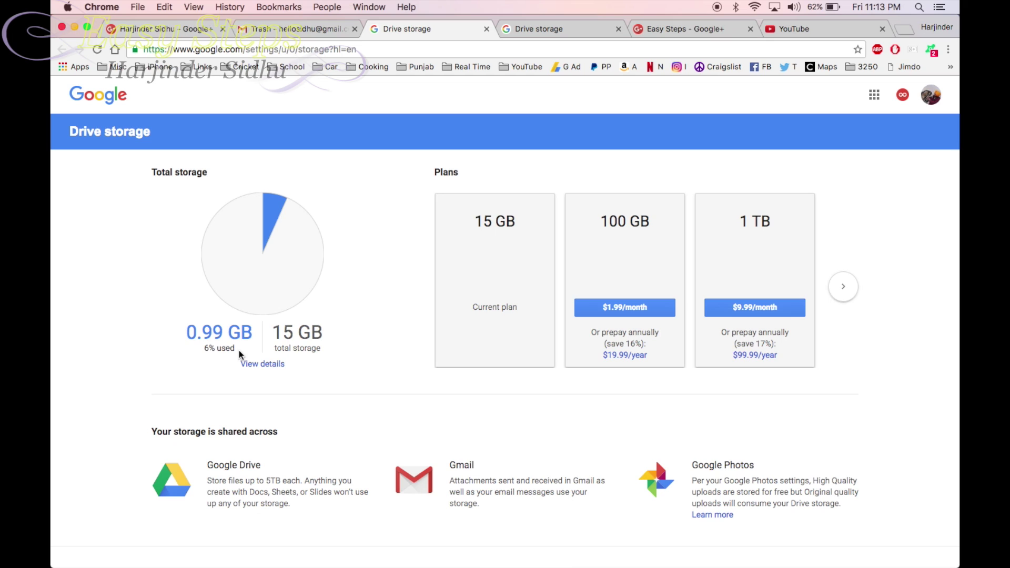
On the Drive storage page, select the Total storage pie chart
click(359, 269)
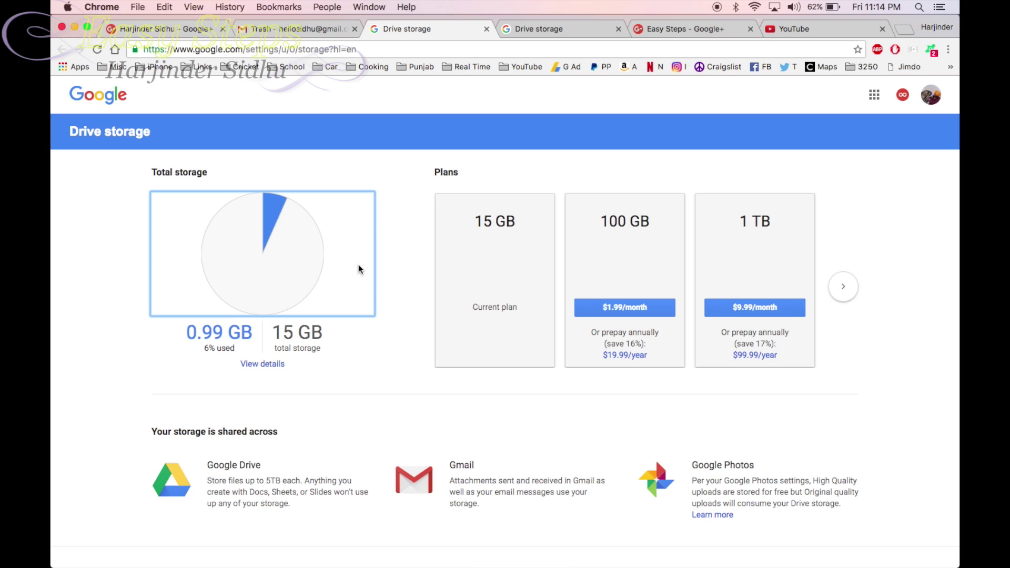
click(378, 348)
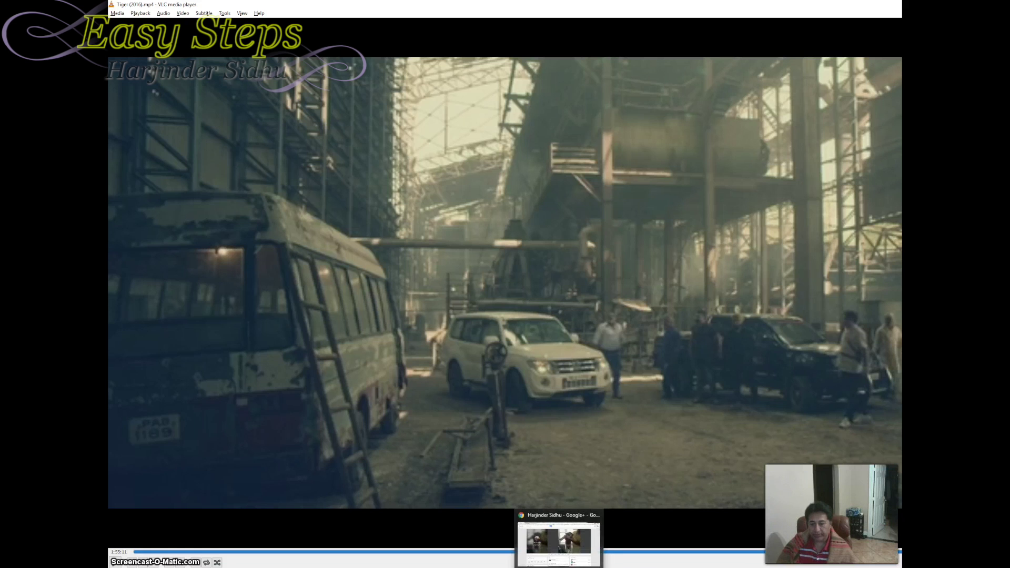
Bring Chrome back to the front from the VLC video via the taskbar preview
click(559, 541)
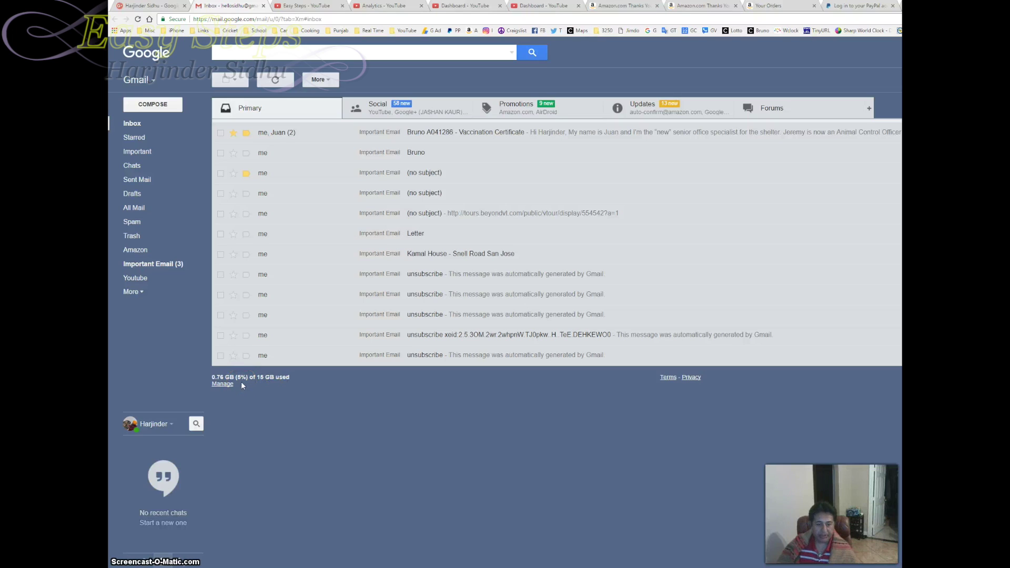
Open the storage details from the inbox's Manage link under '0.76 GB (5%) of 15 GB'
click(220, 384)
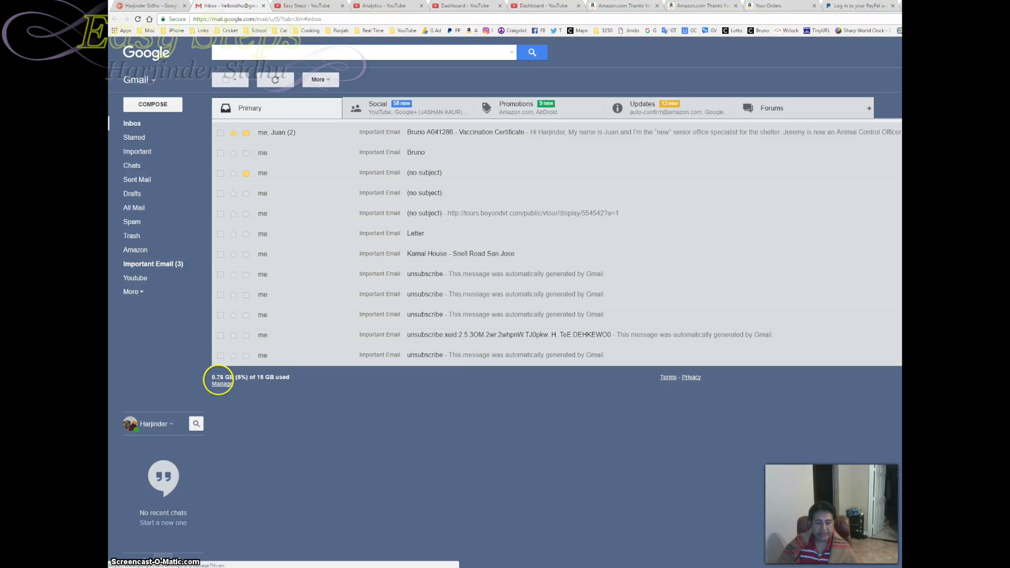
click(225, 385)
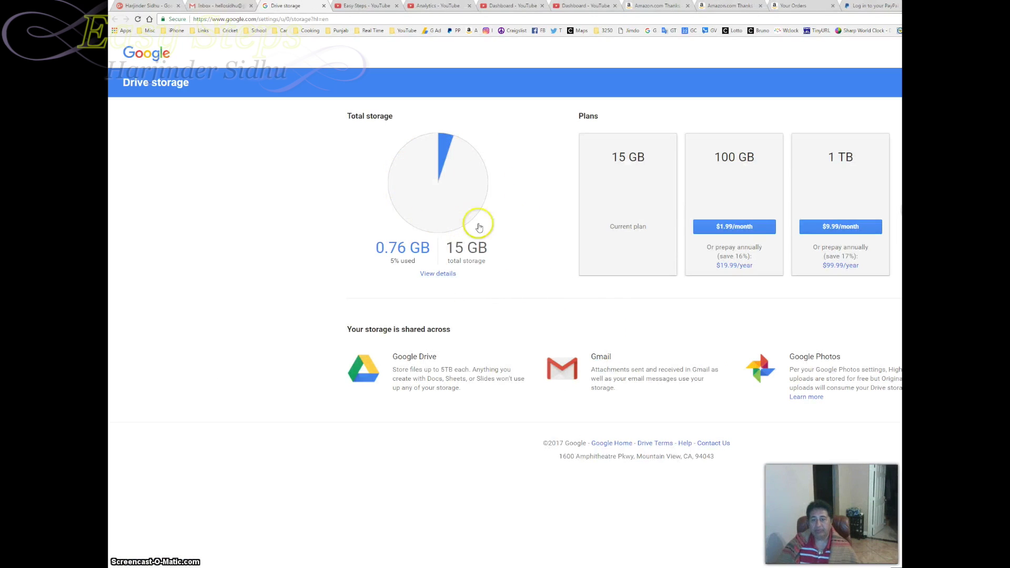
click(399, 219)
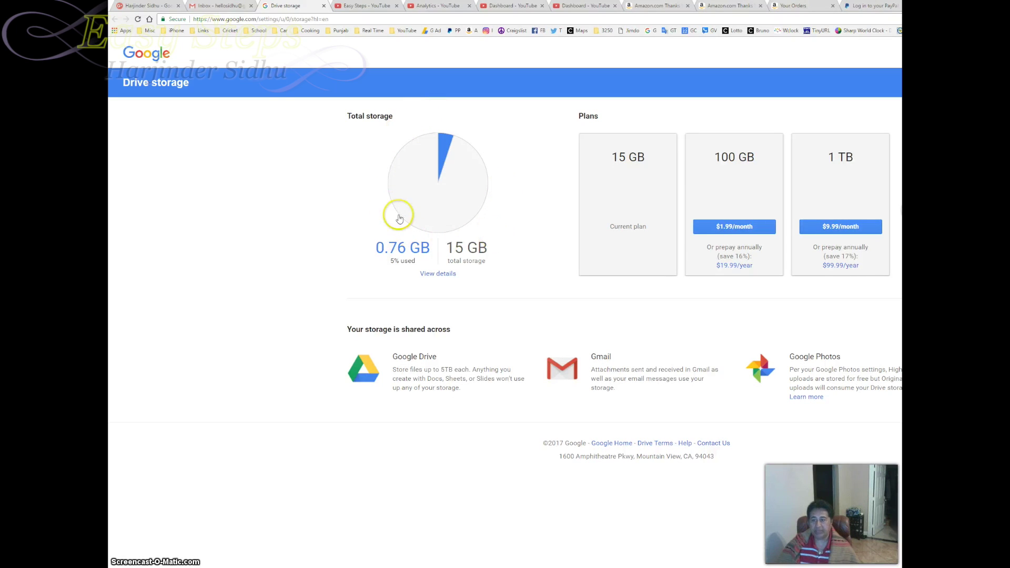